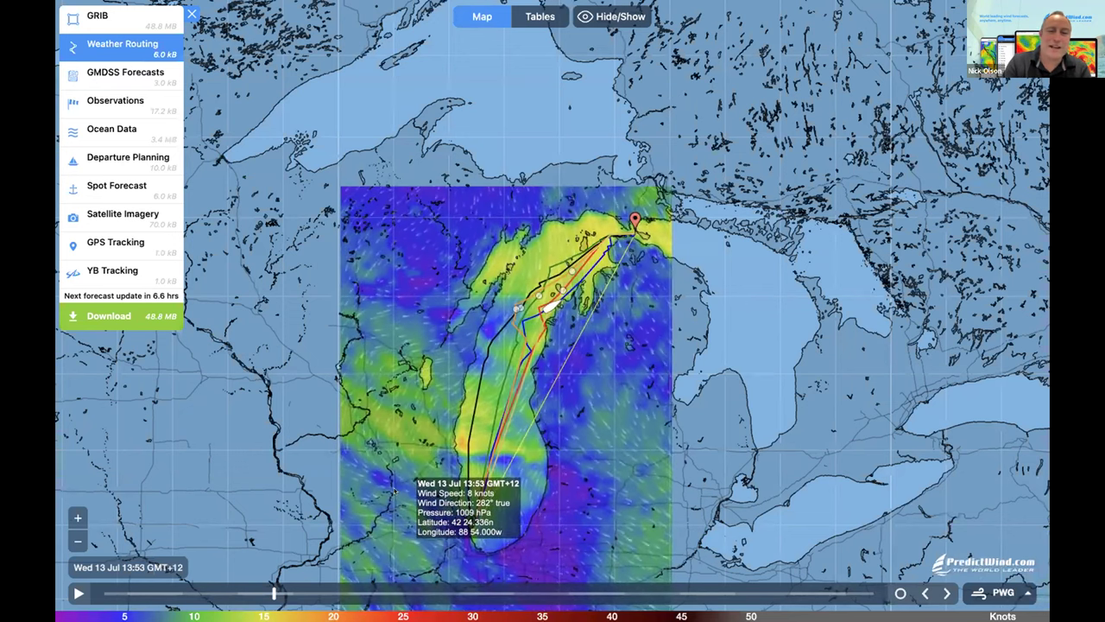
- Scrub the forecast time between 12 and 13 July to compare the wind along the Lake Michigan routes, stopping at Wed 13 Jul 02:17
left_click_drag(406, 484, 404, 377)
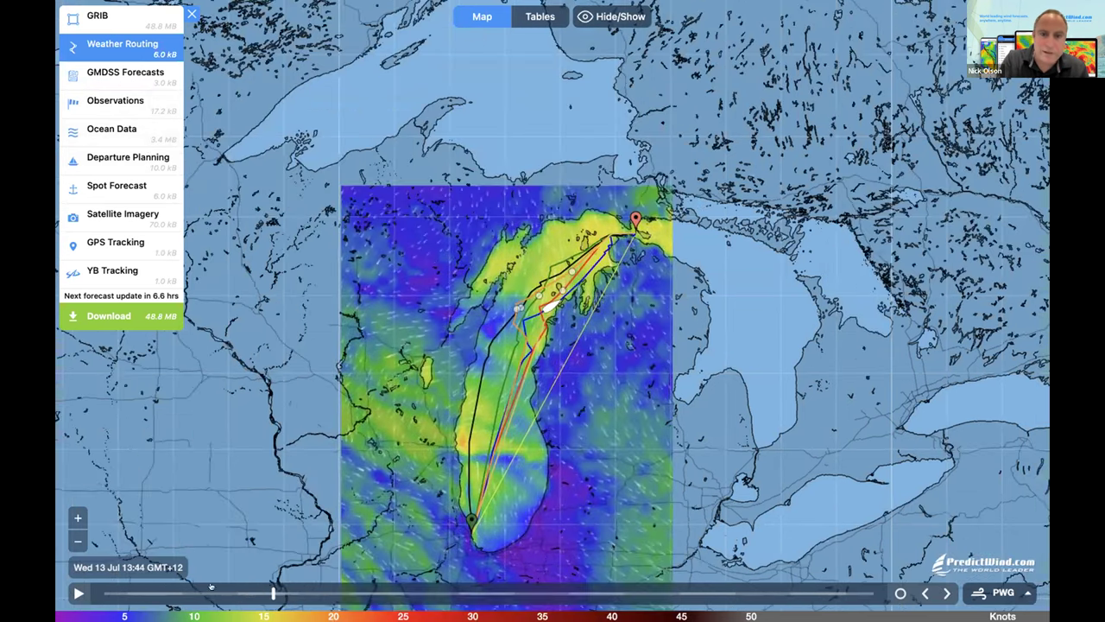
left_click(152, 589)
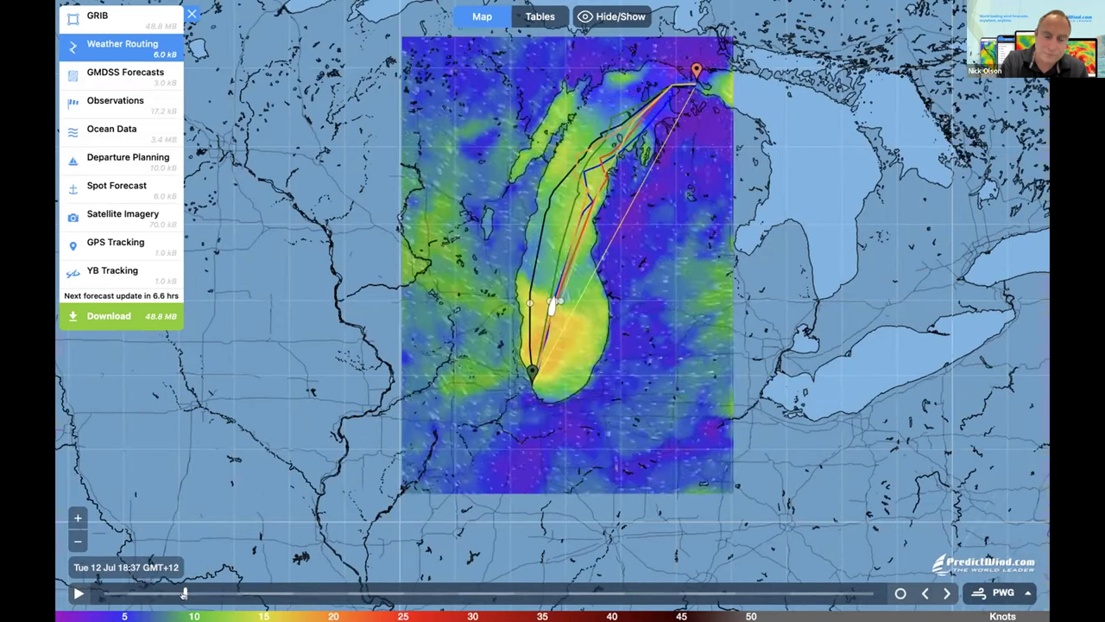
left_click(179, 594)
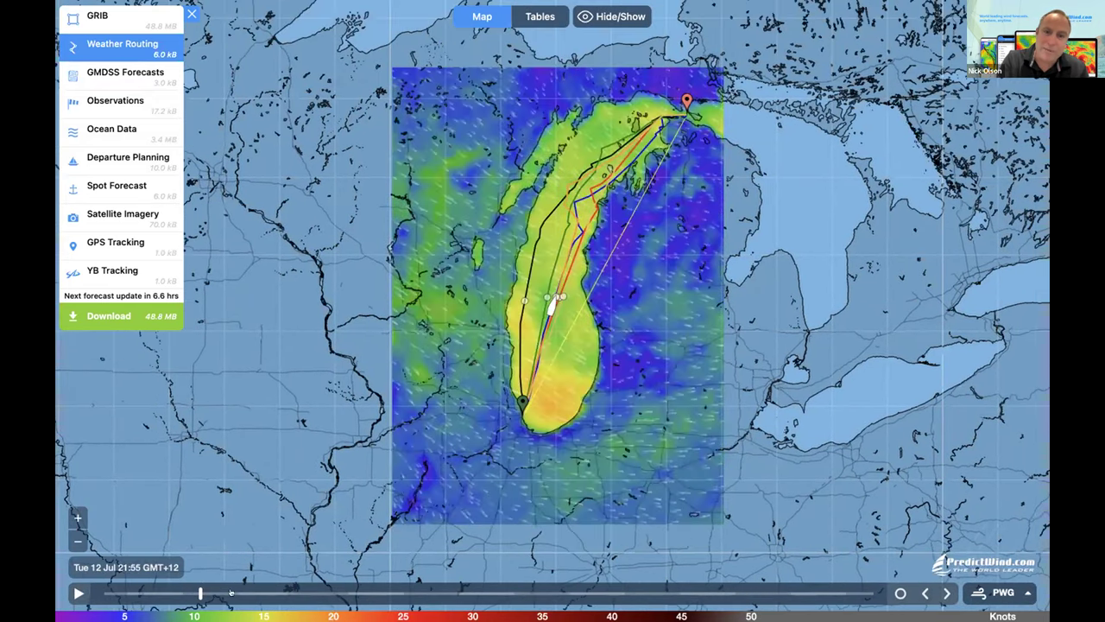
left_click(246, 595)
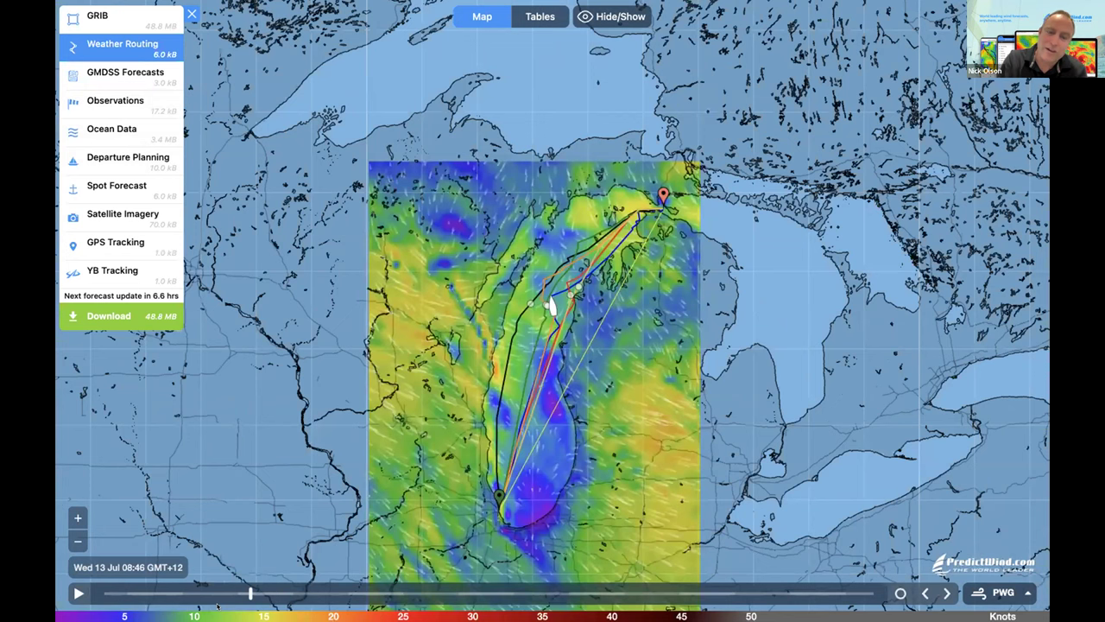
left_click(220, 594)
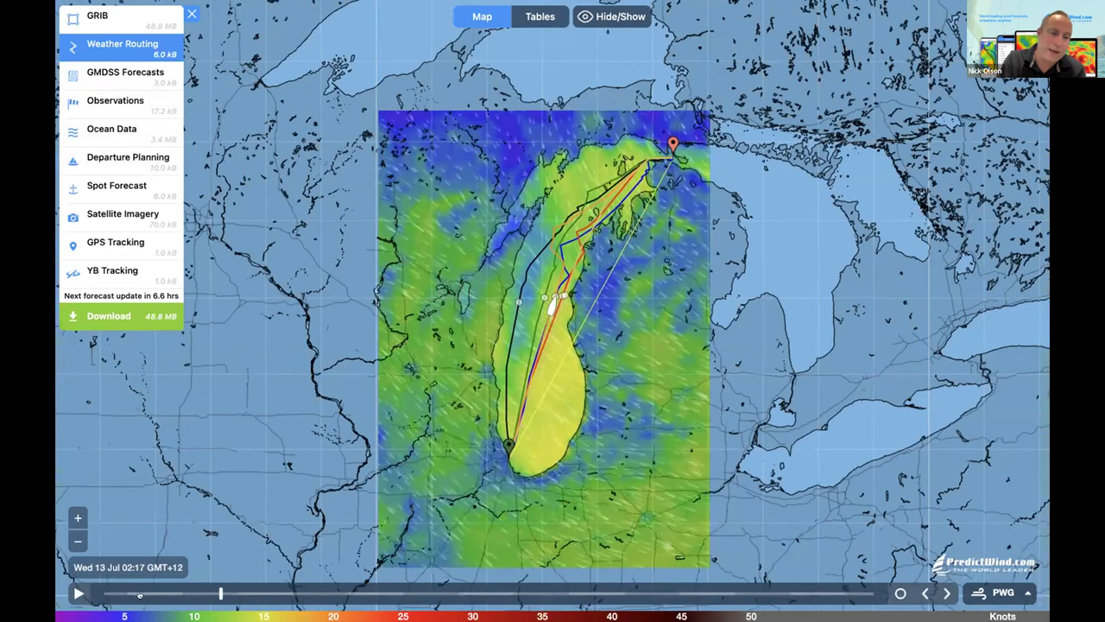
- Examine the weather routes and boat positions up close over central and northern Lake Michigan, including the wind details near the route bend
left_click(77, 516)
left_click(77, 516)
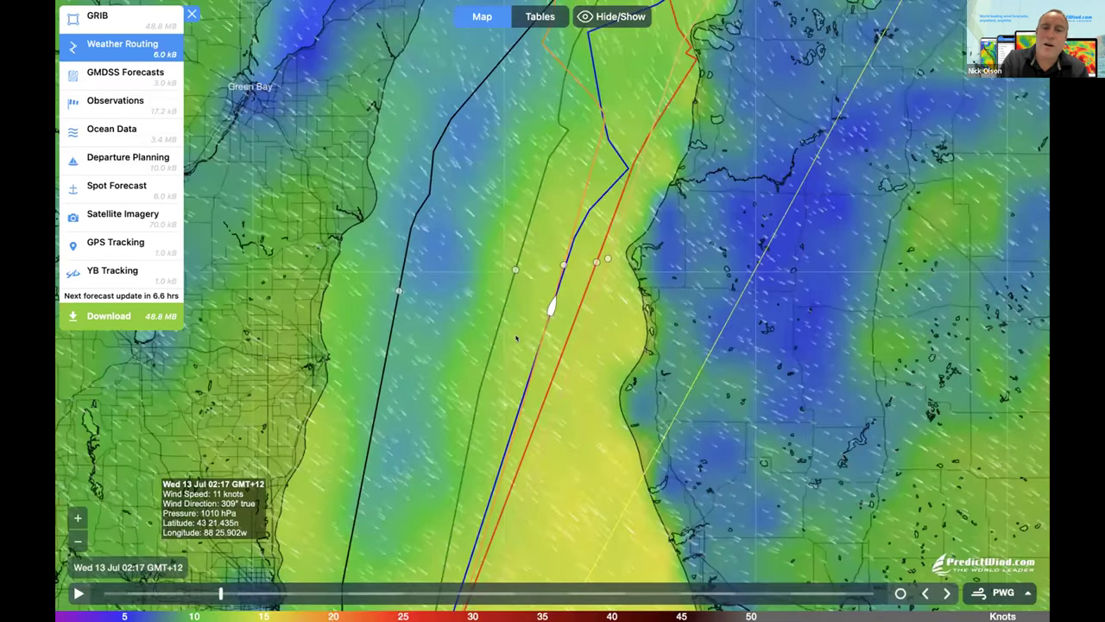
scroll(553, 328, "up", 3)
mouse_move(581, 303)
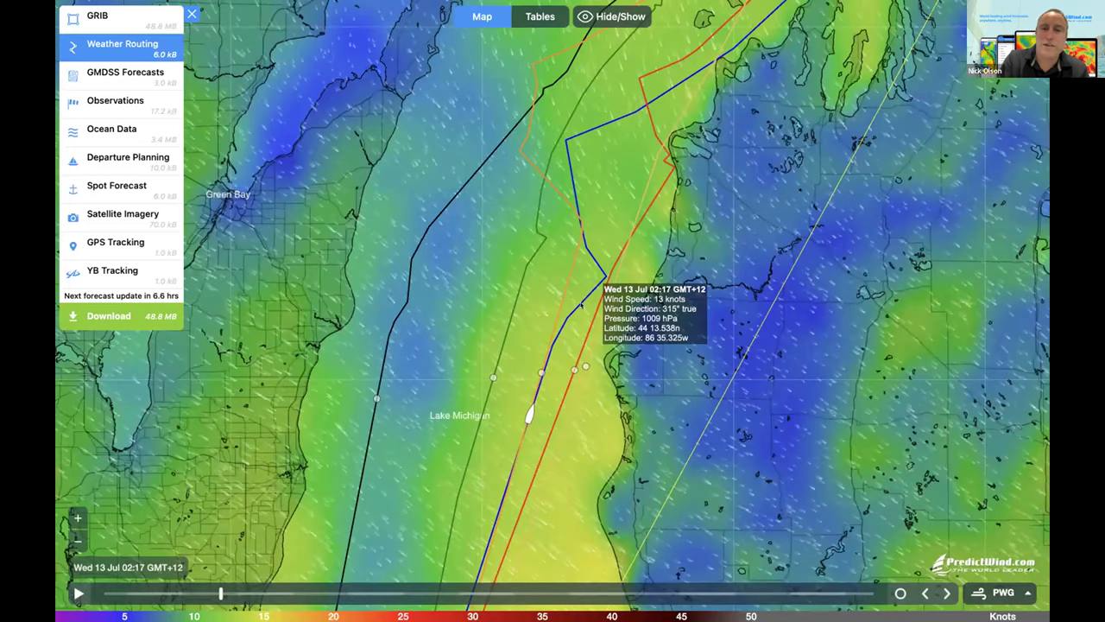
key("Up")
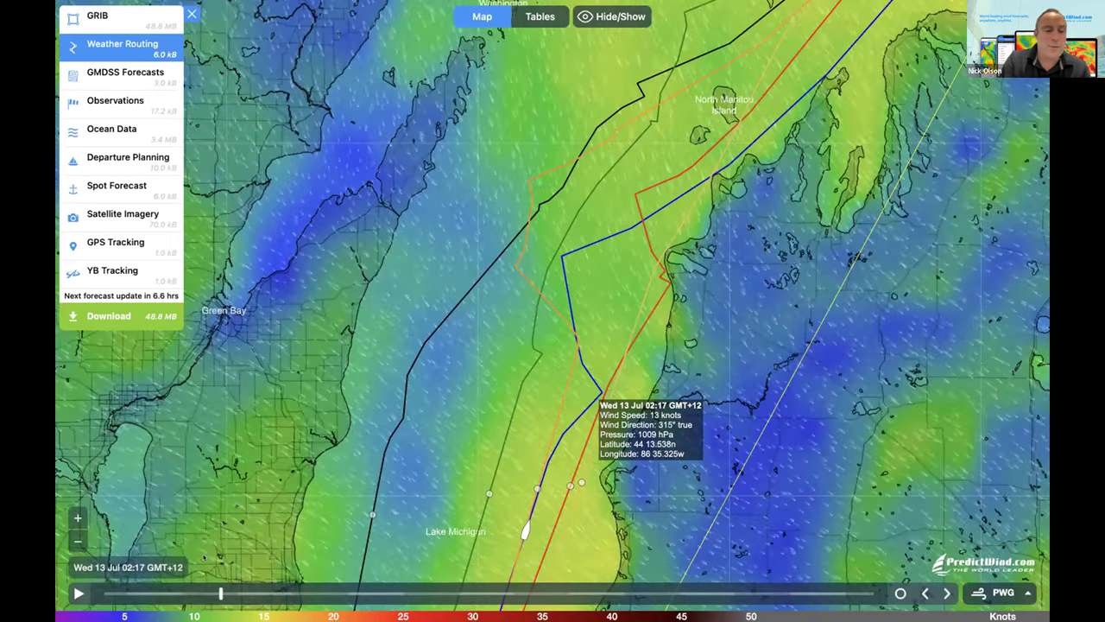
- Set the forecast time back to Tue 12 Jul 19:58 and inspect the boats' positions on the southern part of the routes
mouse_move(219, 592)
left_mouse_down()
mouse_move(119, 597)
mouse_move(221, 591)
left_mouse_up()
left_click(149, 593)
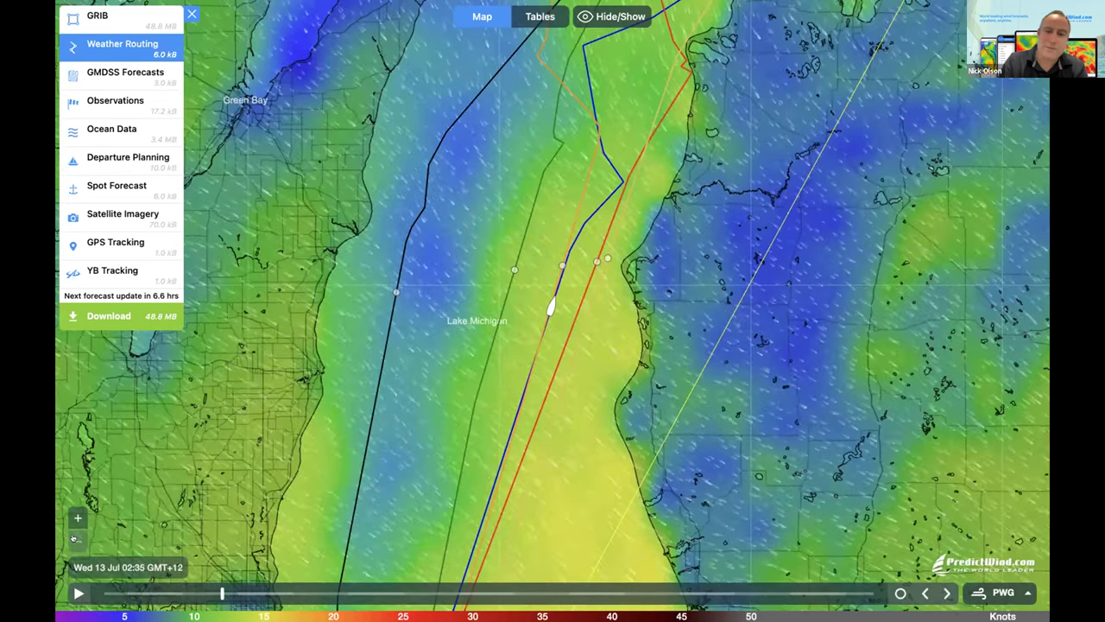
left_click(77, 537)
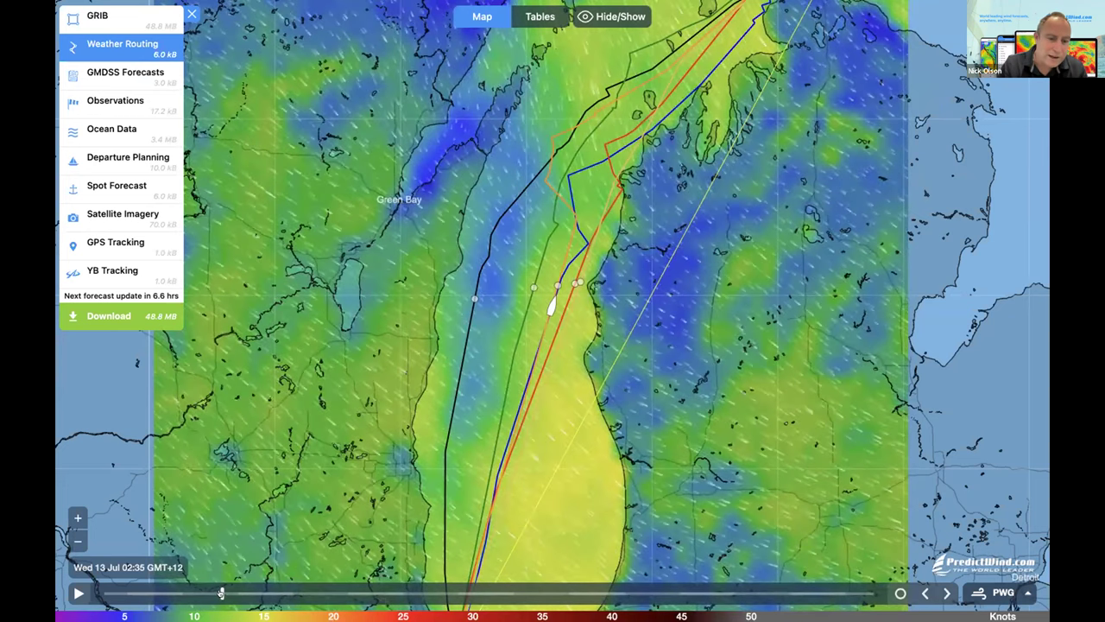
left_click_drag(221, 593, 190, 594)
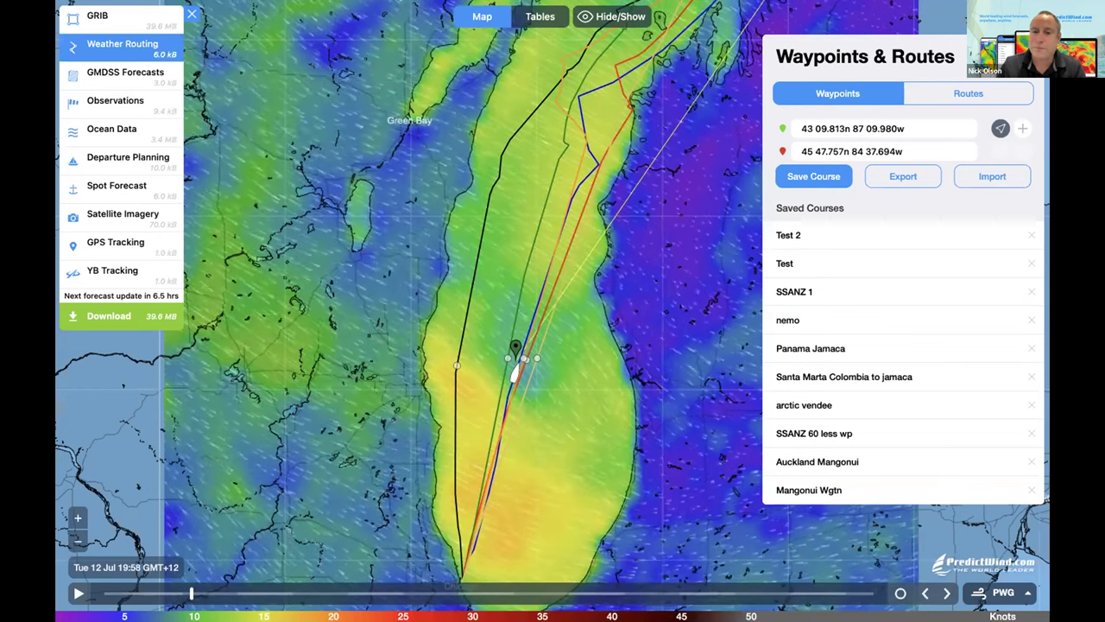
mouse_move(515, 338)
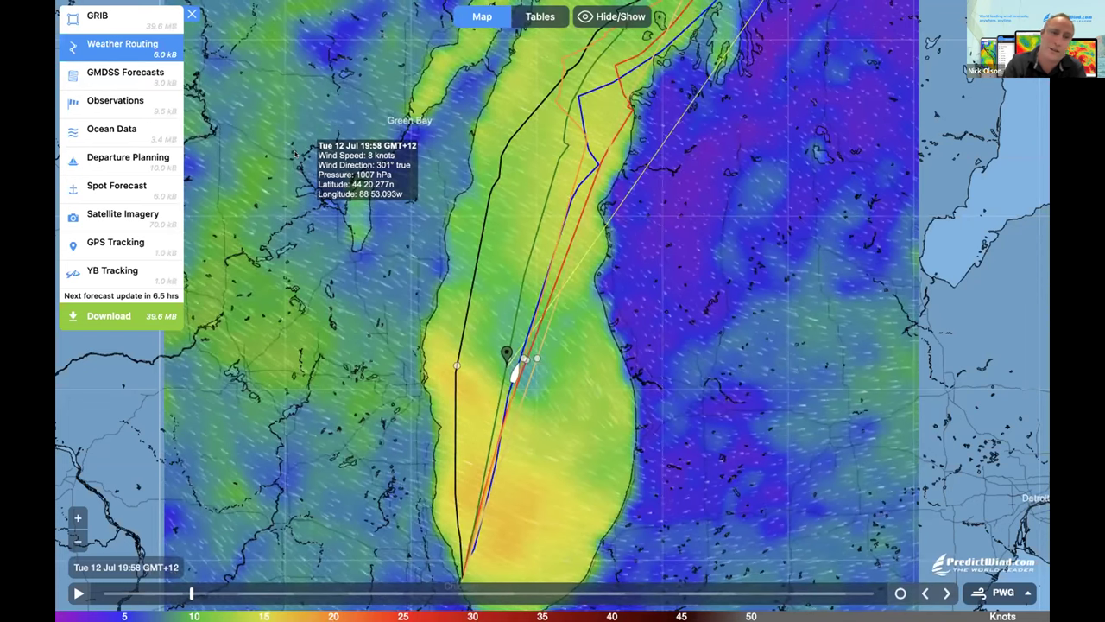
- Open the download options and set the GRIB to 12 Hourly, For 3 Days and 50 km resolution
left_click(108, 316)
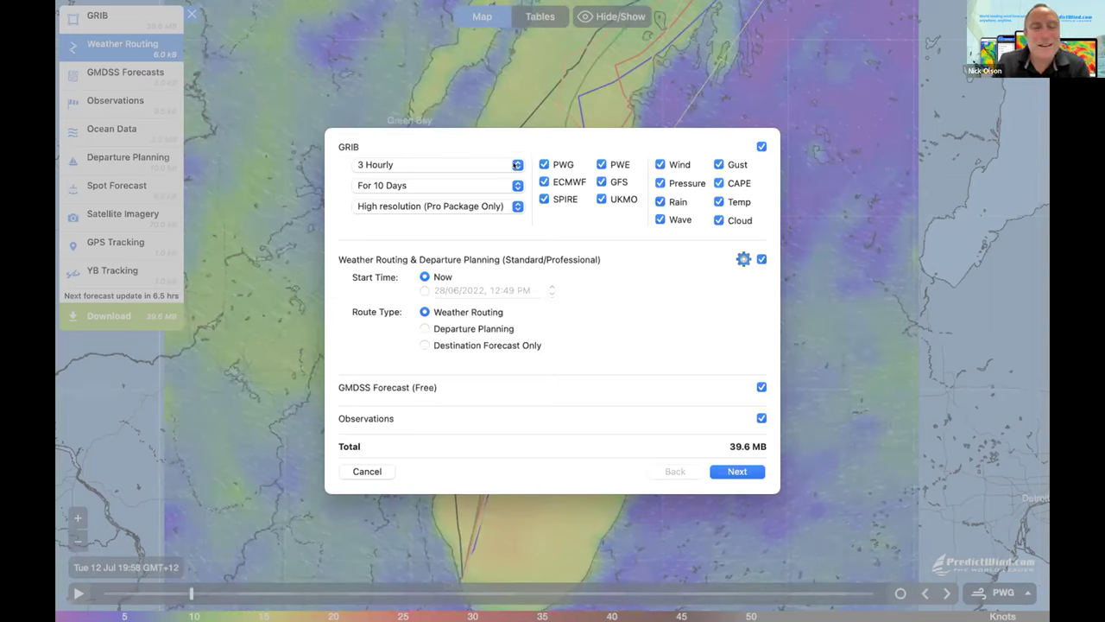
left_click(517, 164)
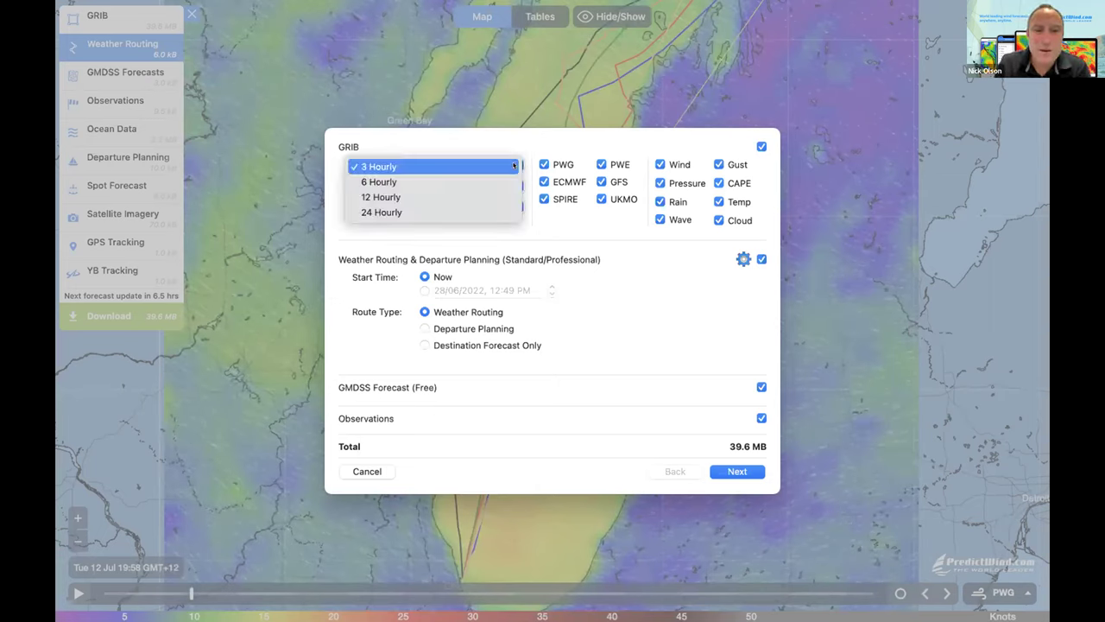
left_click(405, 196)
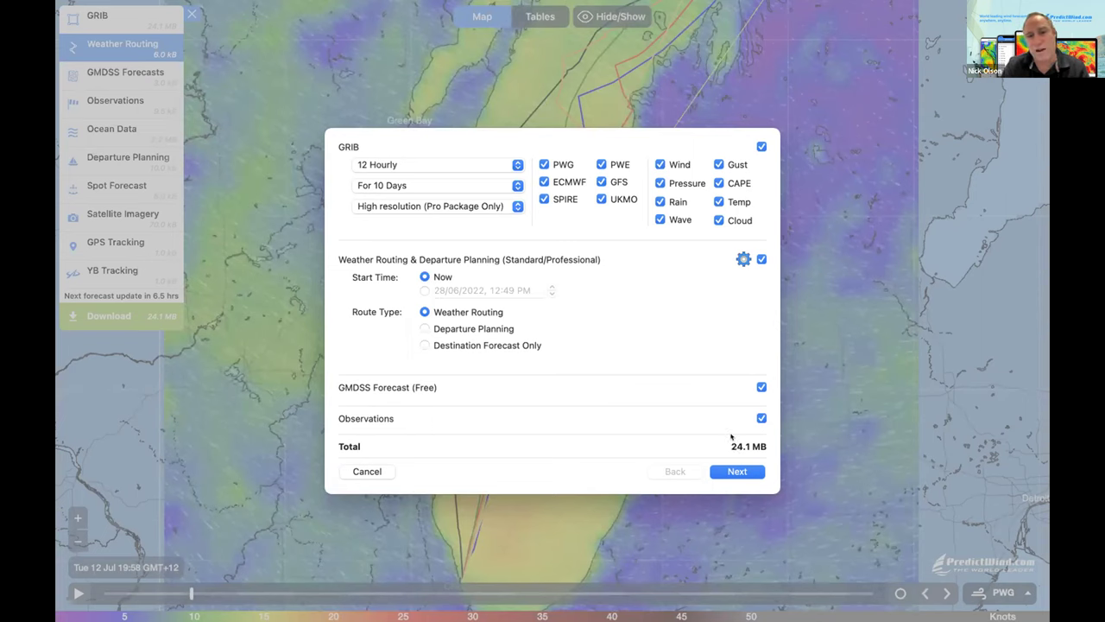
left_click(515, 185)
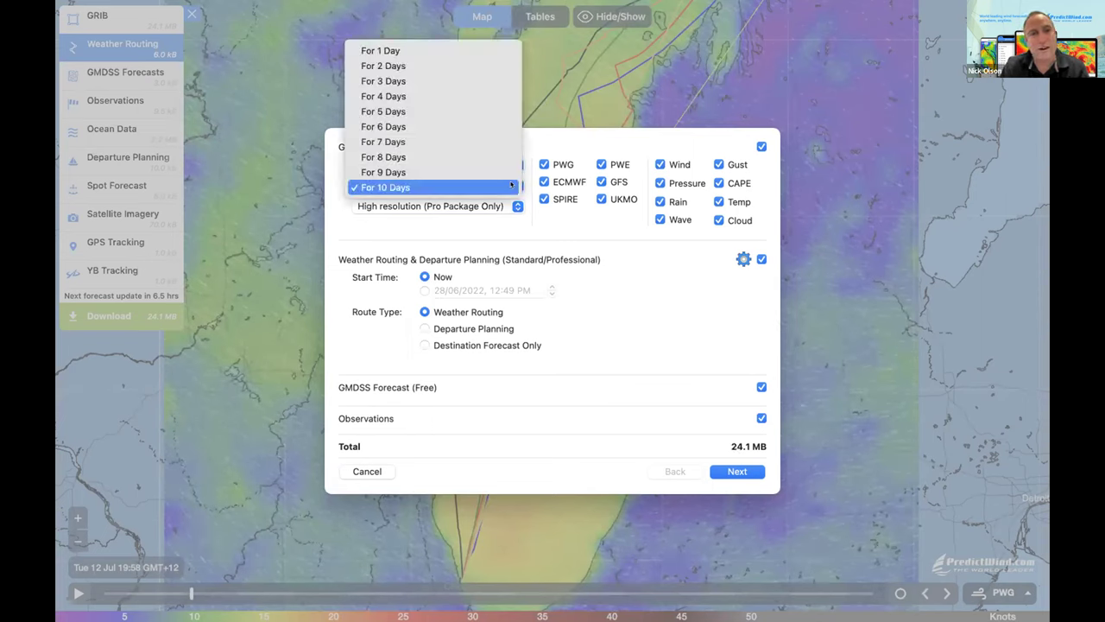
left_click(444, 81)
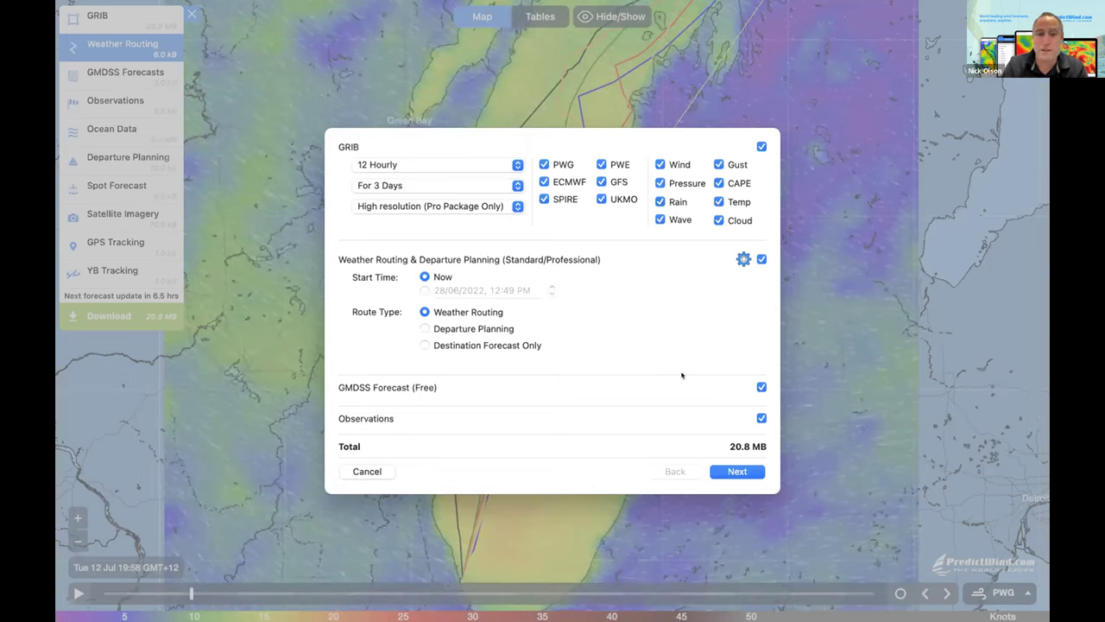
left_click(515, 207)
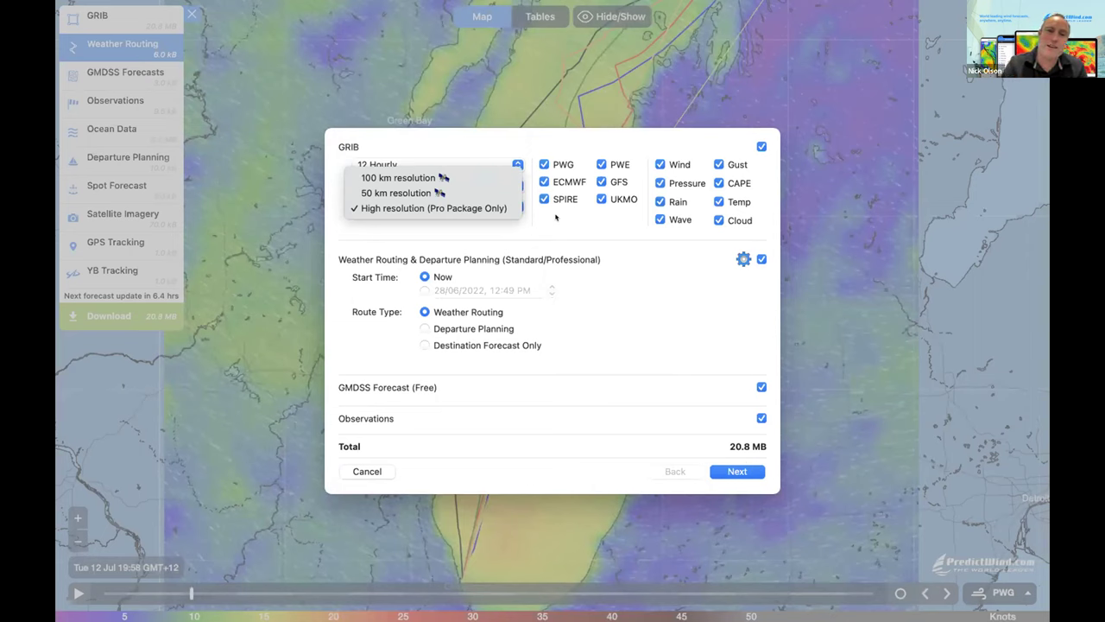
left_click(400, 192)
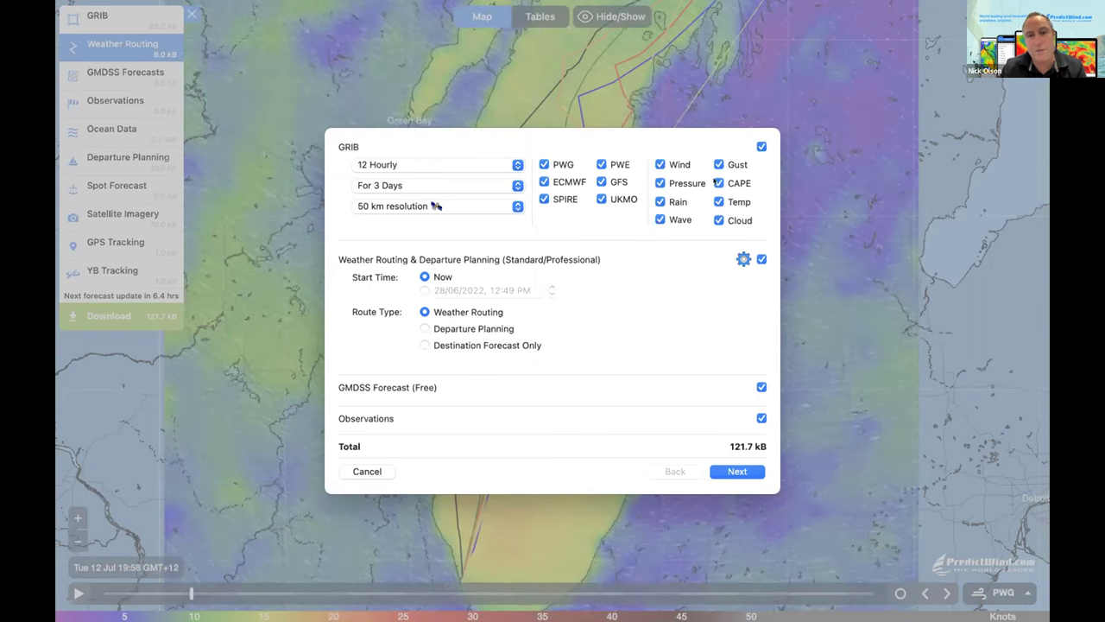
- Exclude Rain, Temp, Wave and Cloud from the GRIB download, keeping Wind, Gust, Pressure and CAPE
left_click(661, 202)
left_click(718, 220)
left_click(660, 219)
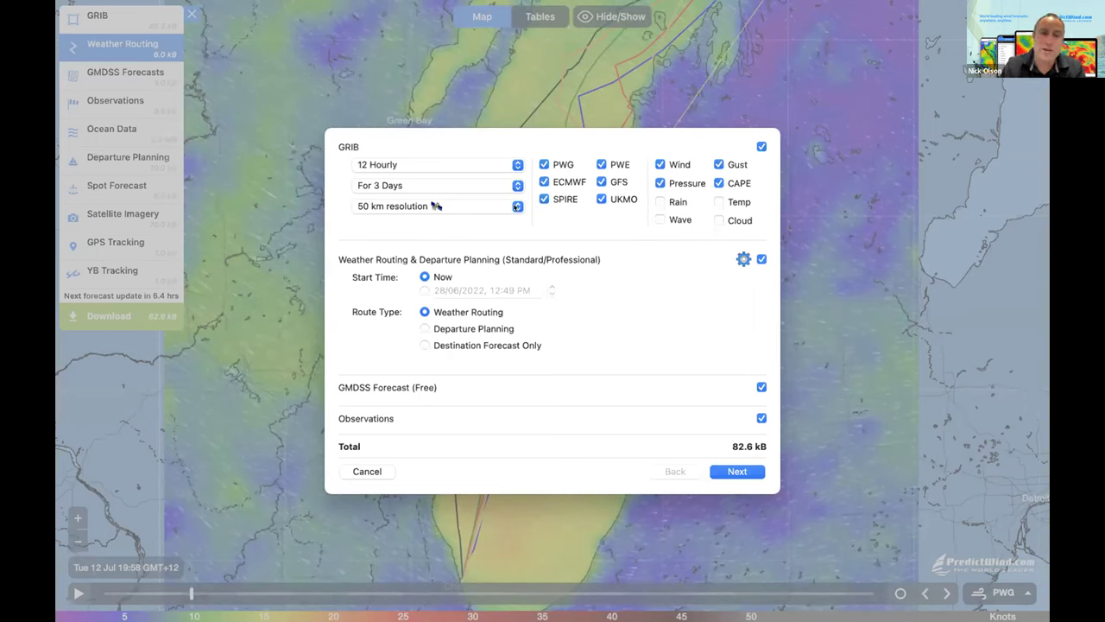
- Set the GRIB to High resolution and exclude the SPIRE, PWG, PWE, GFS and UKMO models, leaving only ECMWF
left_click(516, 207)
left_click(461, 222)
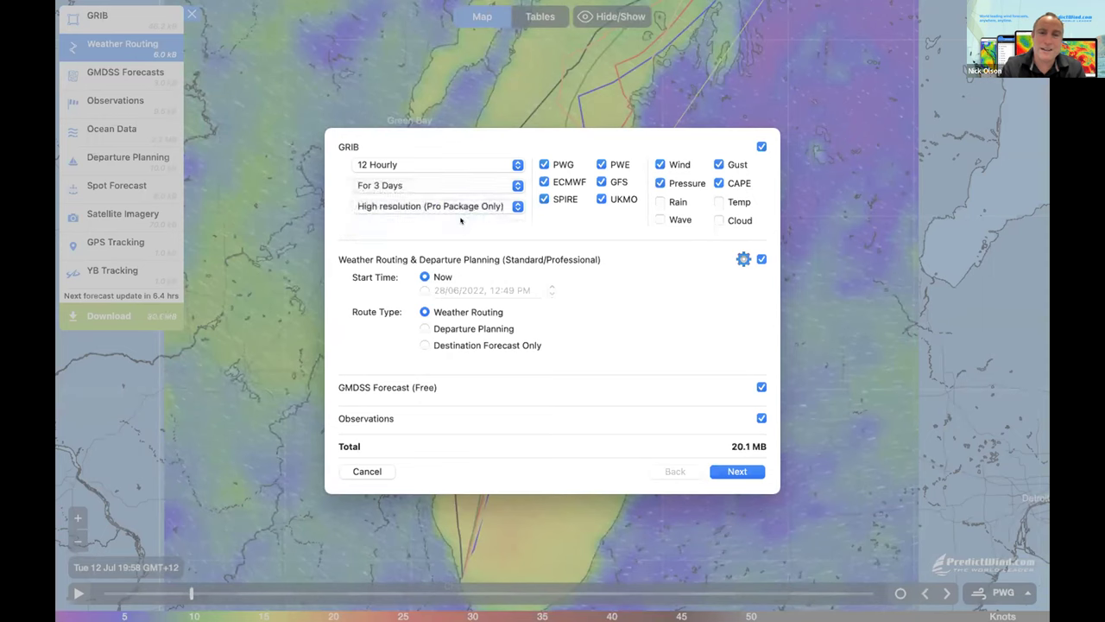
left_click(542, 199)
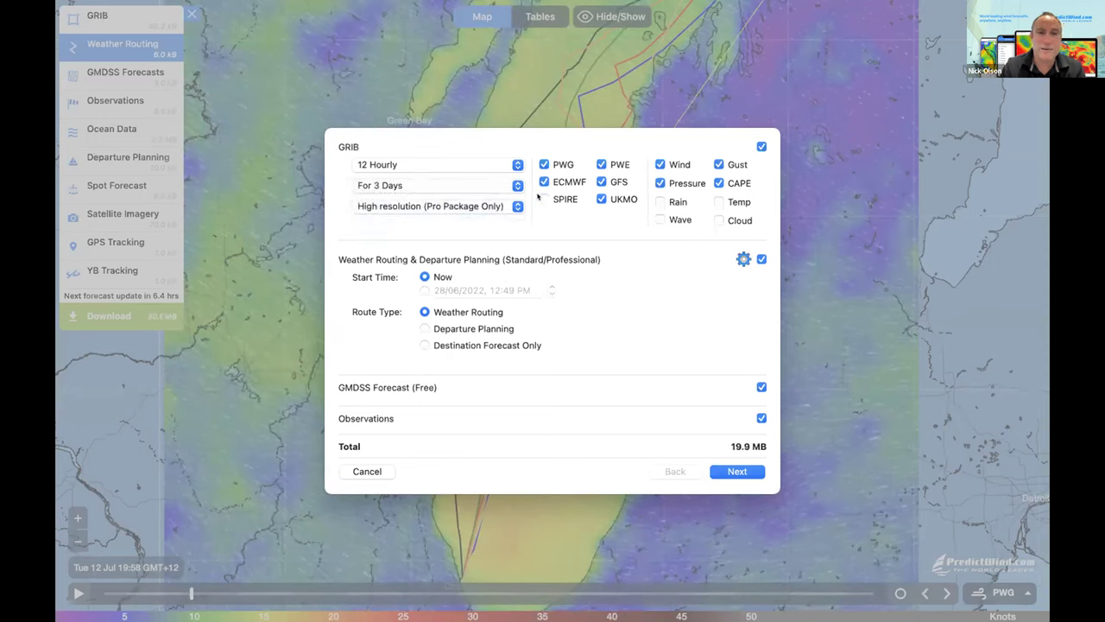
left_click(543, 164)
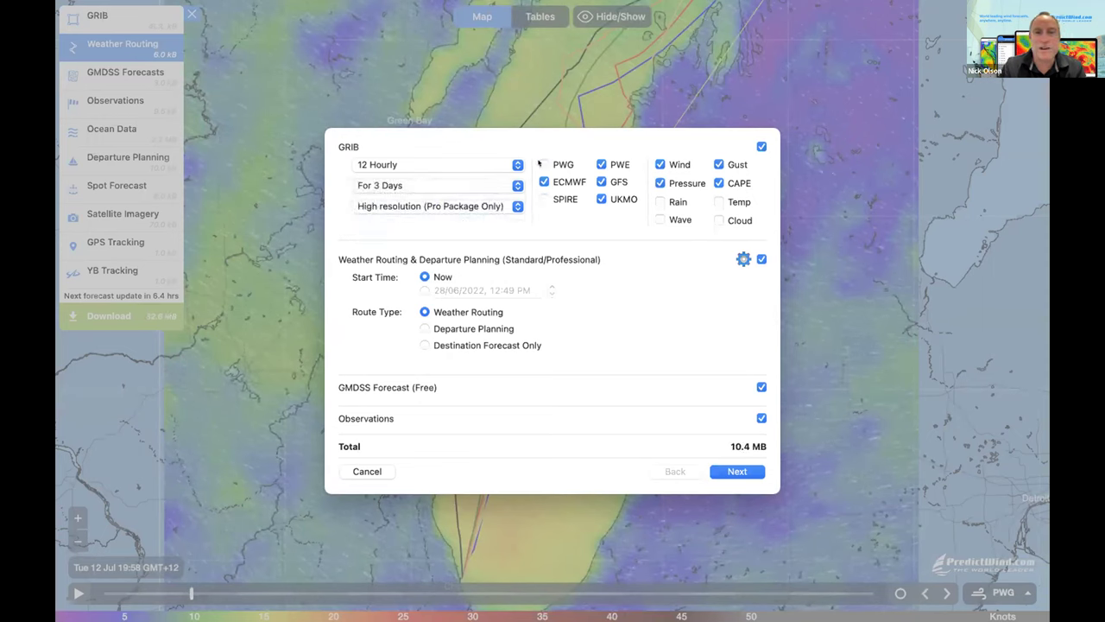
left_click(602, 164)
left_click(601, 182)
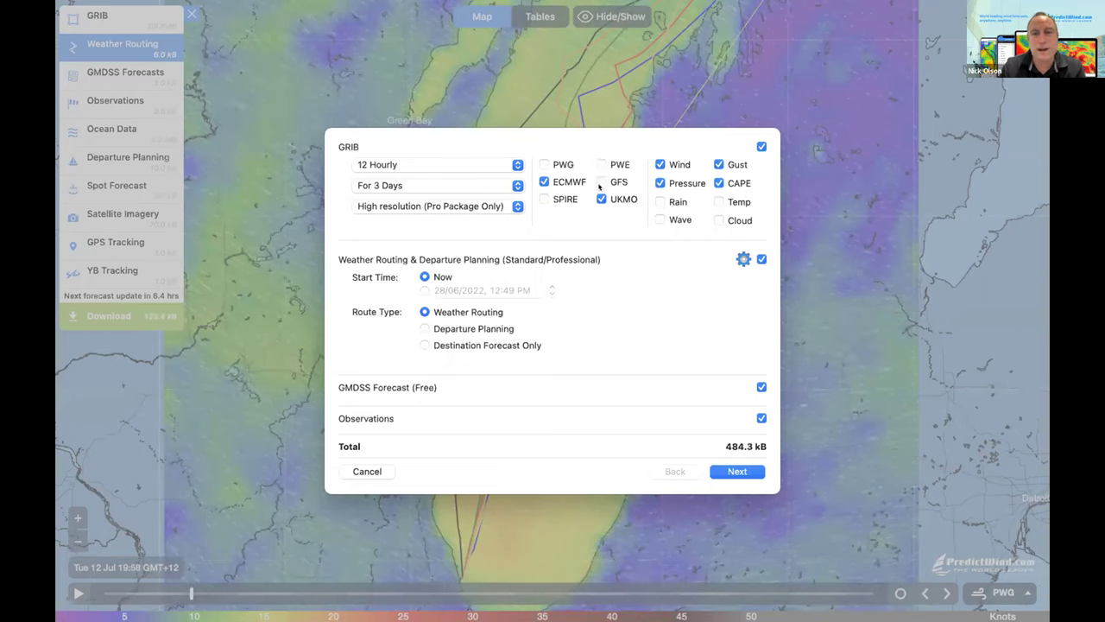
left_click(600, 199)
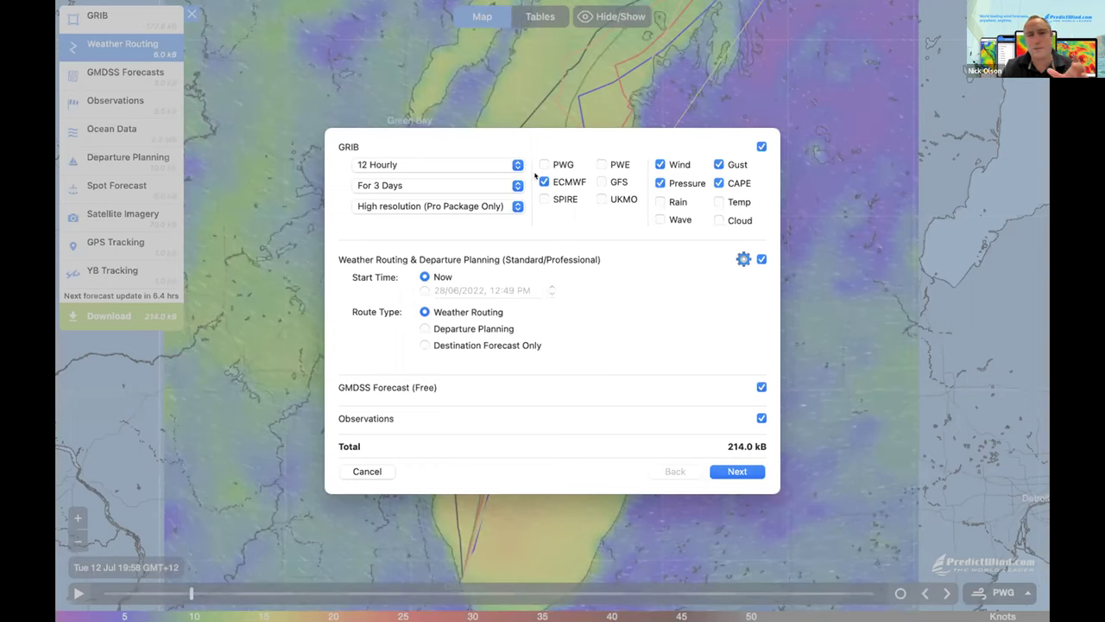
- Set the GRIB length to For 1 Day, include the SPIRE and PWG models, and leave the download options without downloading
left_click(515, 184)
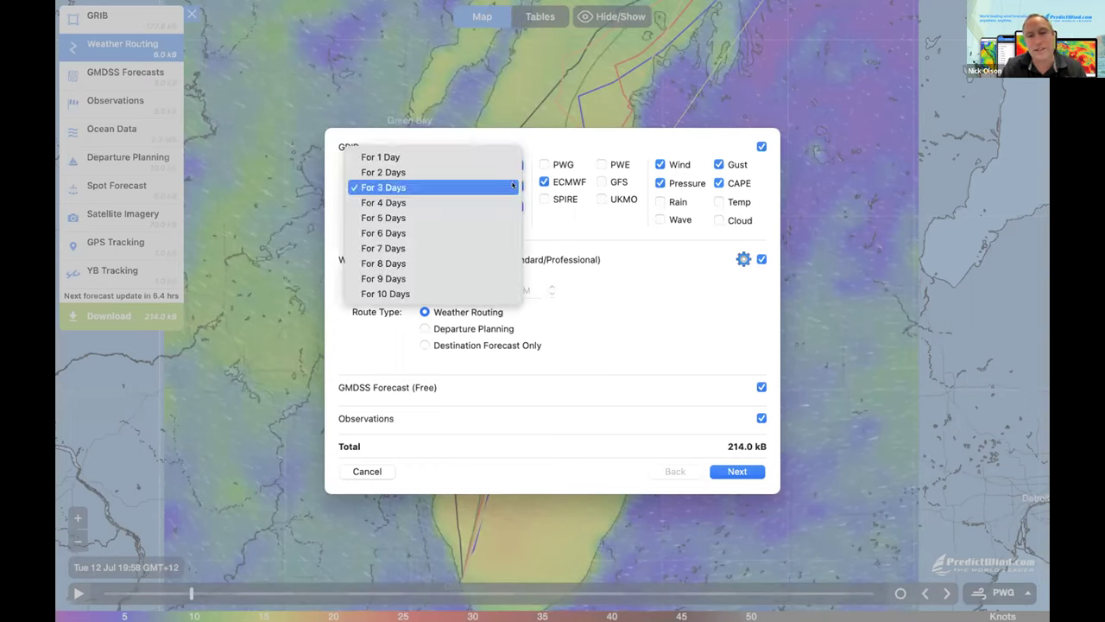
left_click(470, 162)
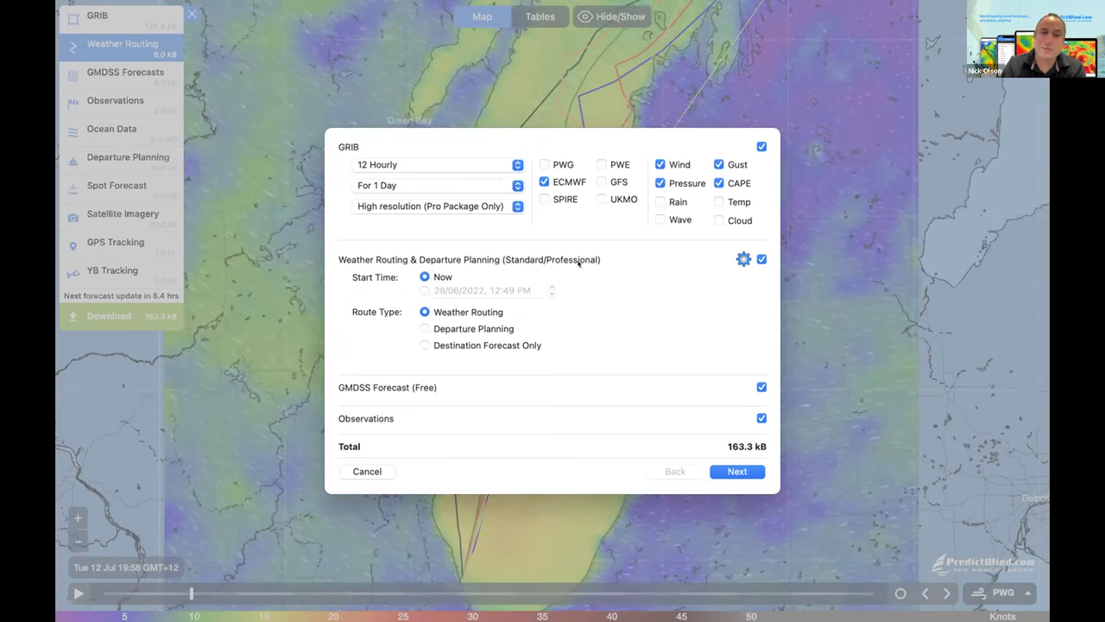
left_click(543, 200)
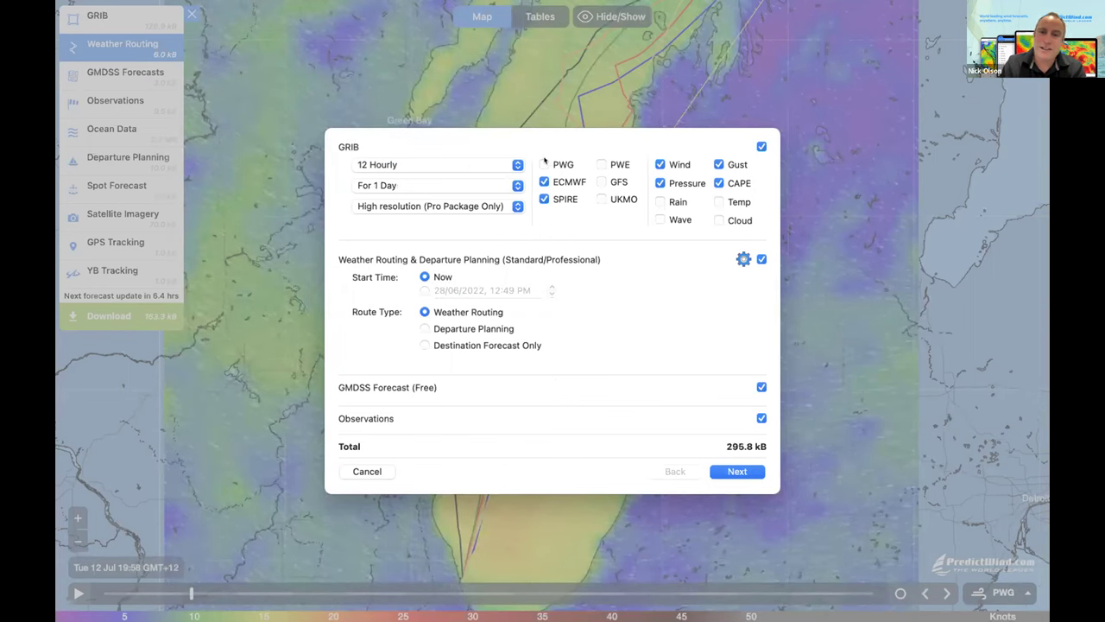
left_click(543, 163)
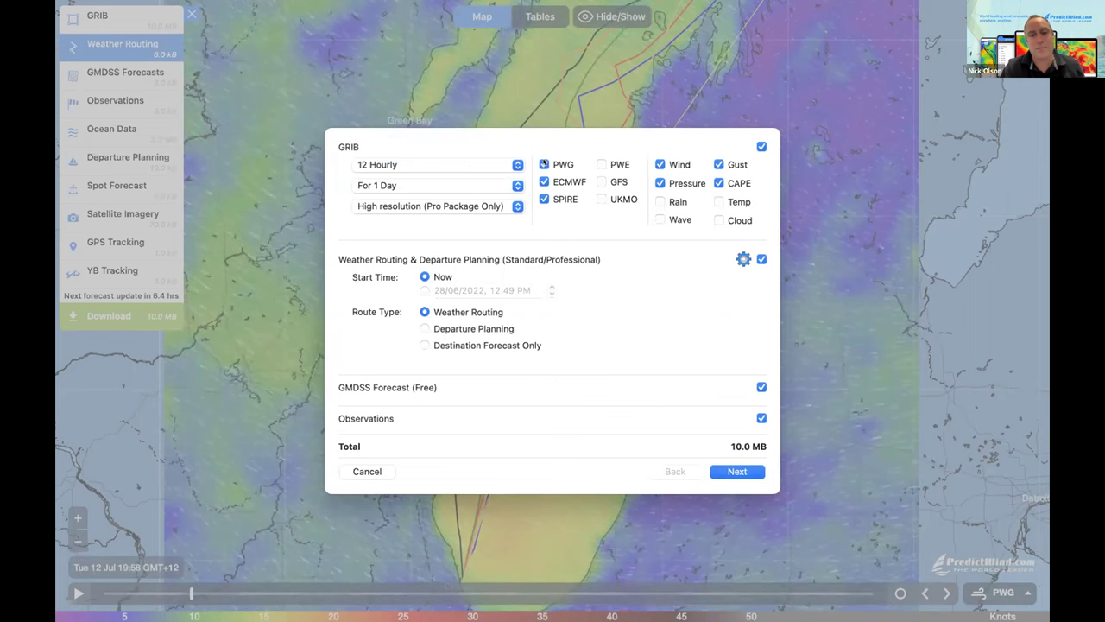
left_click(357, 469)
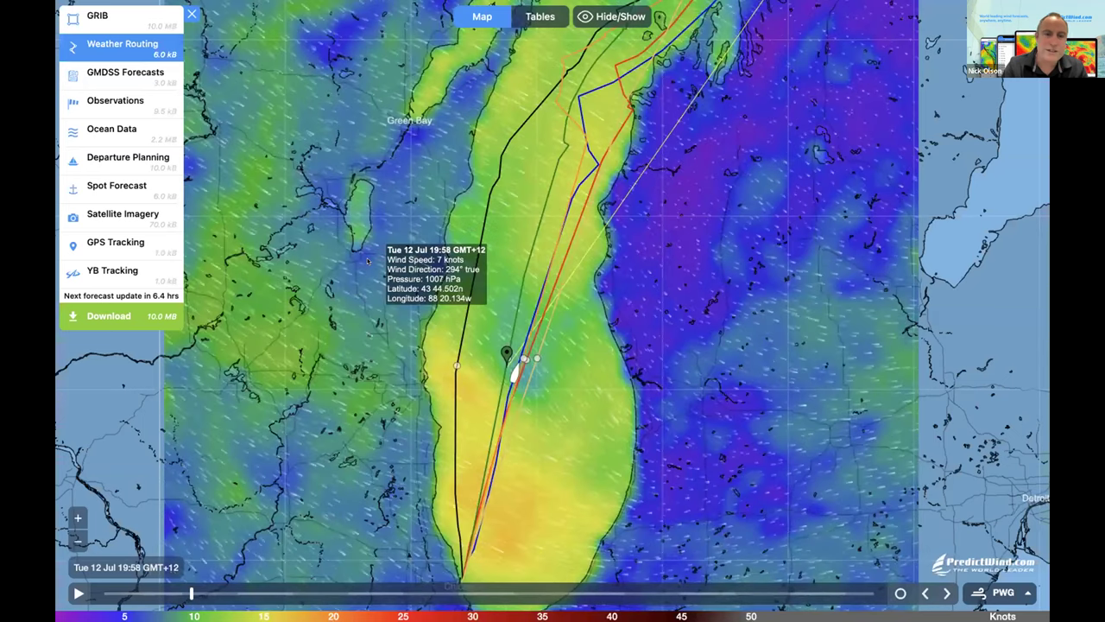
- Show the GRIB download area and shrink it around Lake Michigan by pulling its southwest and northeast corners inward
scroll(379, 246, "up", 5)
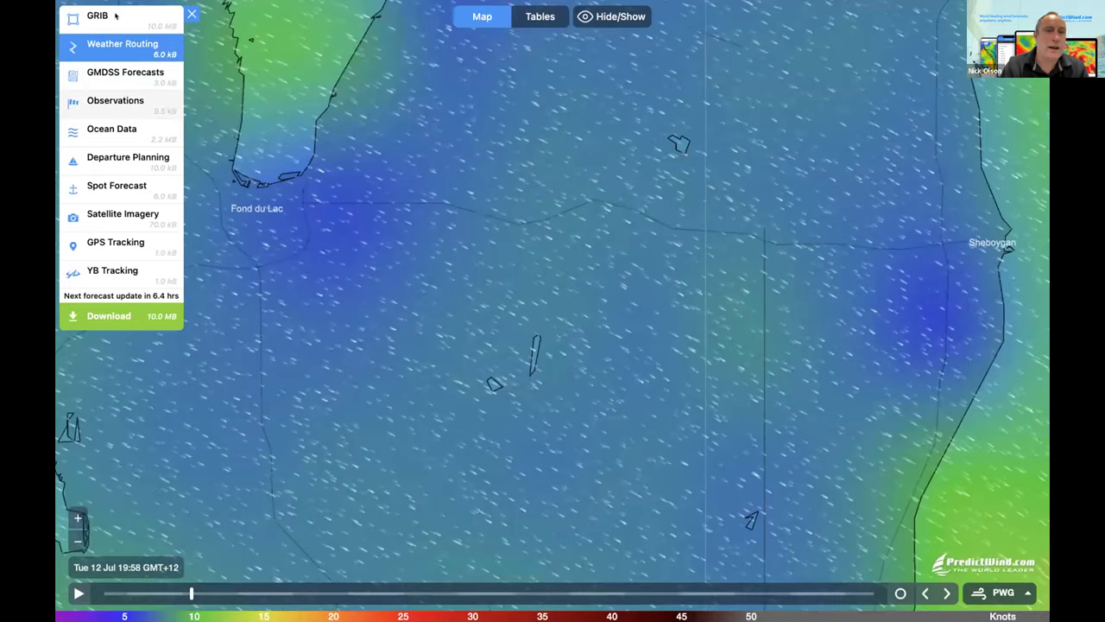
scroll(516, 318, "down", 5)
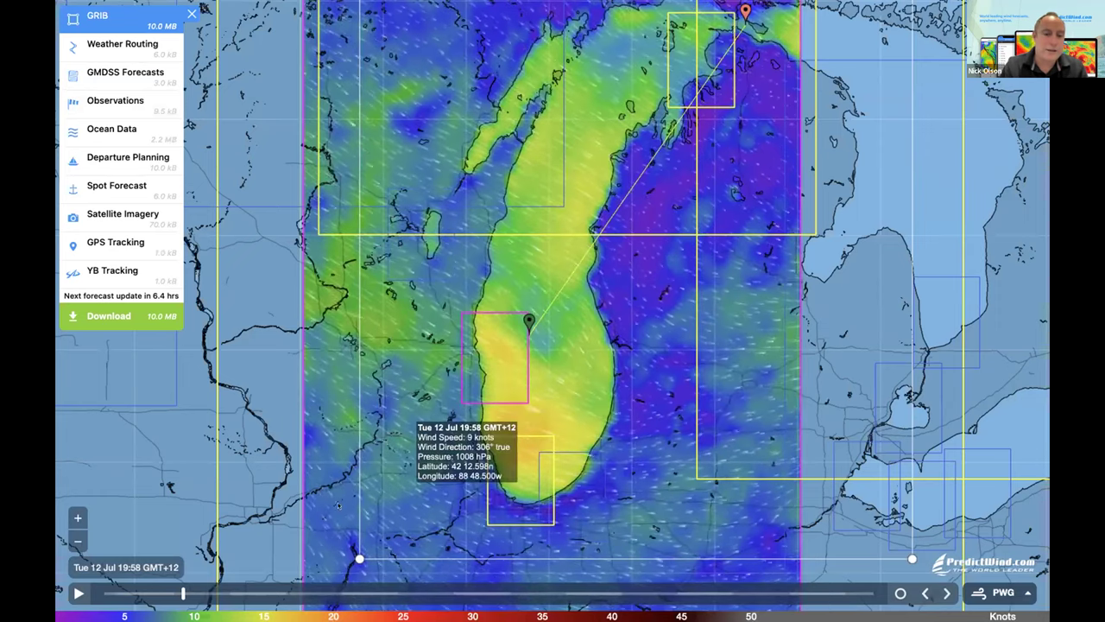
left_click_drag(359, 558, 402, 395)
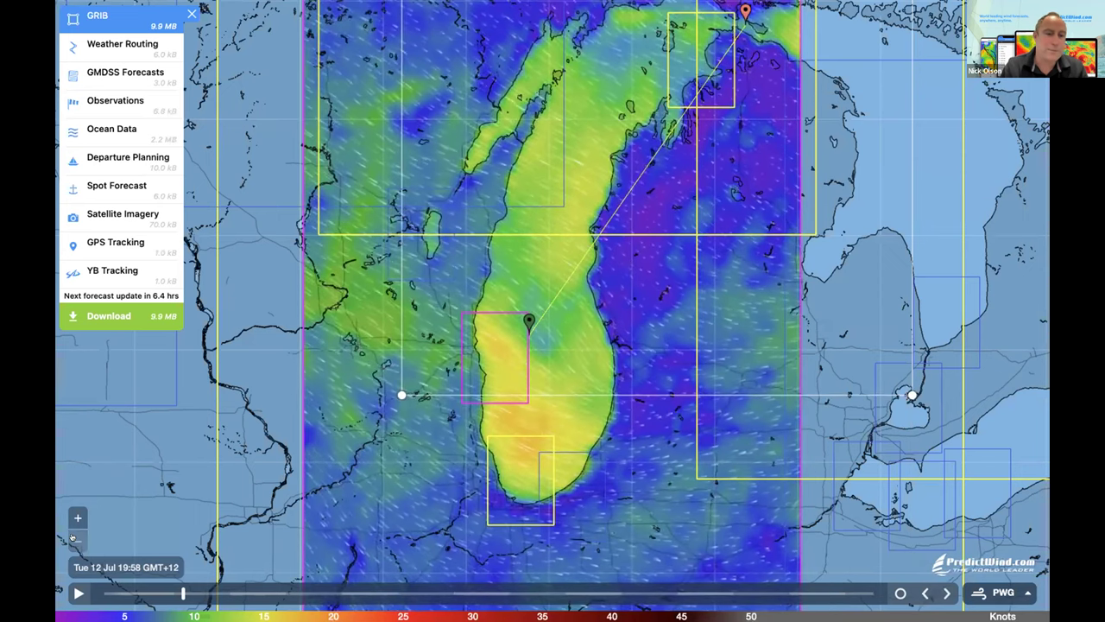
left_click(77, 540)
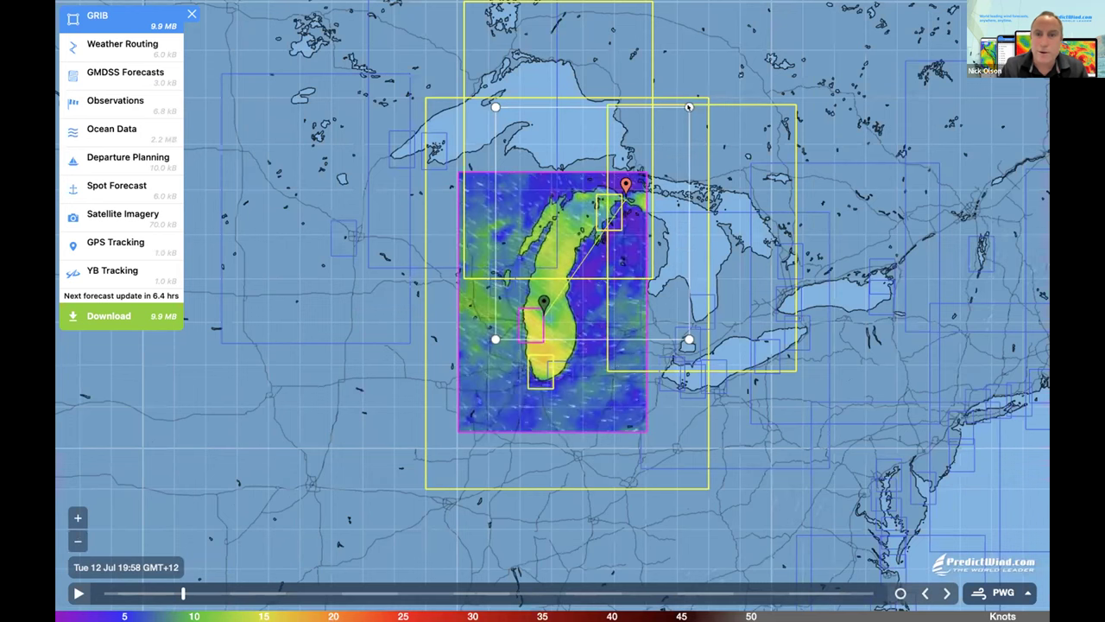
left_click_drag(688, 108, 643, 178)
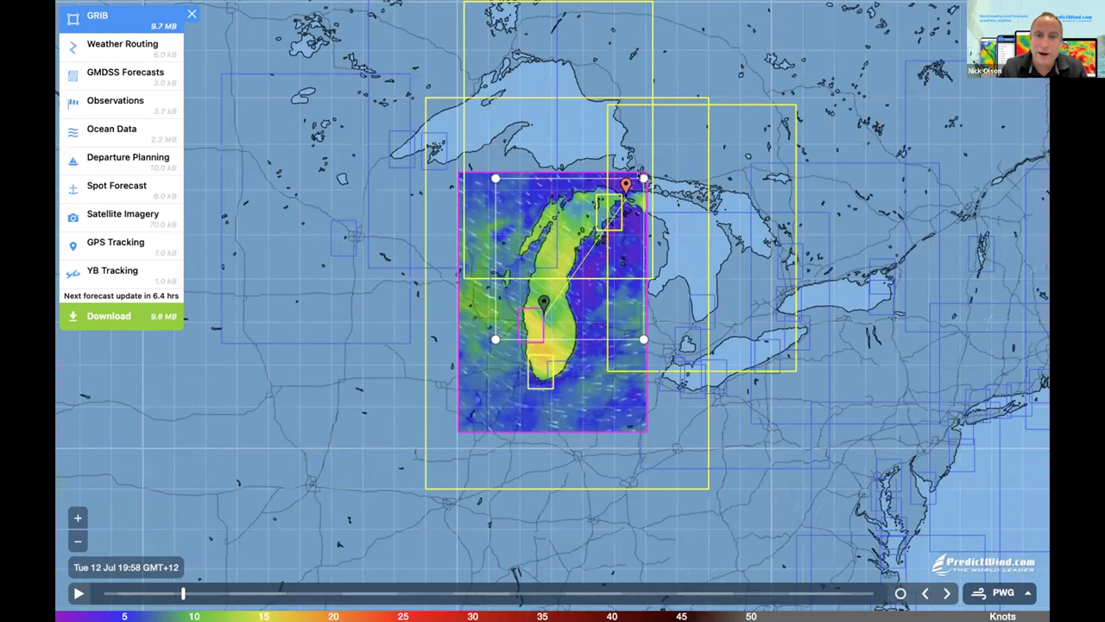
- Adjust the corners of the GRIB download area until it tightly covers only the northern part of Lake Michigan
left_click_drag(641, 339, 643, 305)
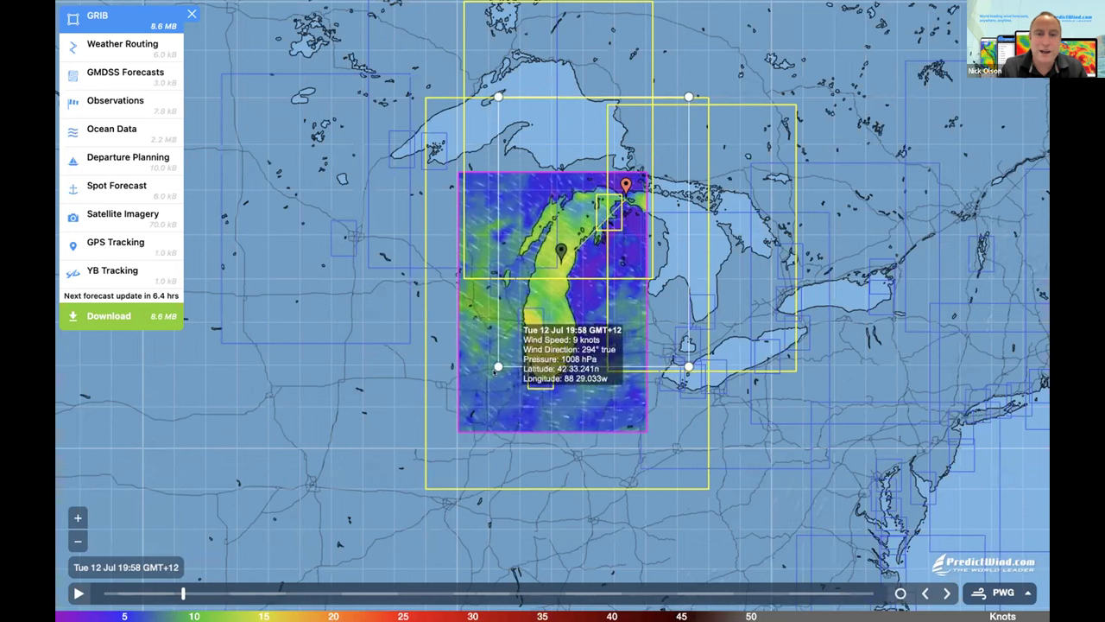
left_click_drag(498, 366, 506, 283)
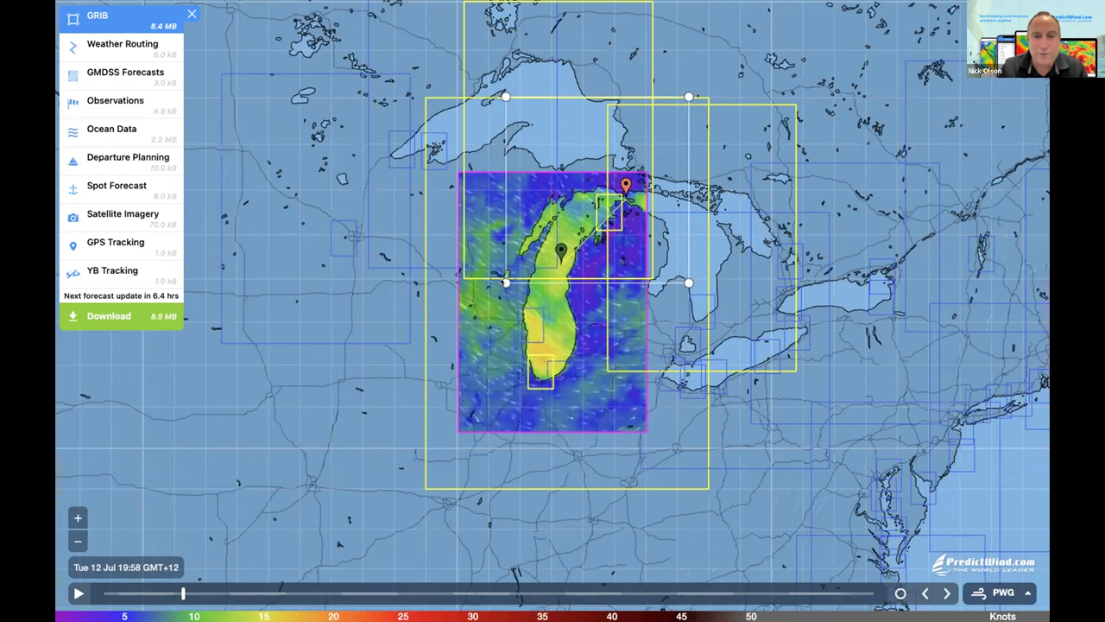
left_click_drag(687, 282, 646, 286)
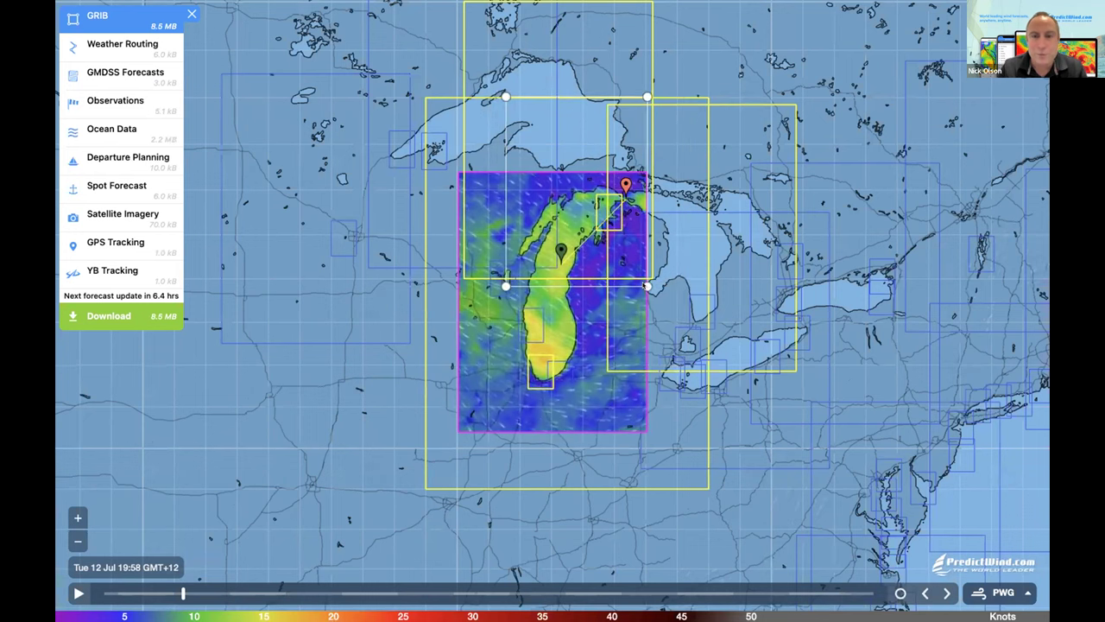
left_click_drag(646, 96, 636, 177)
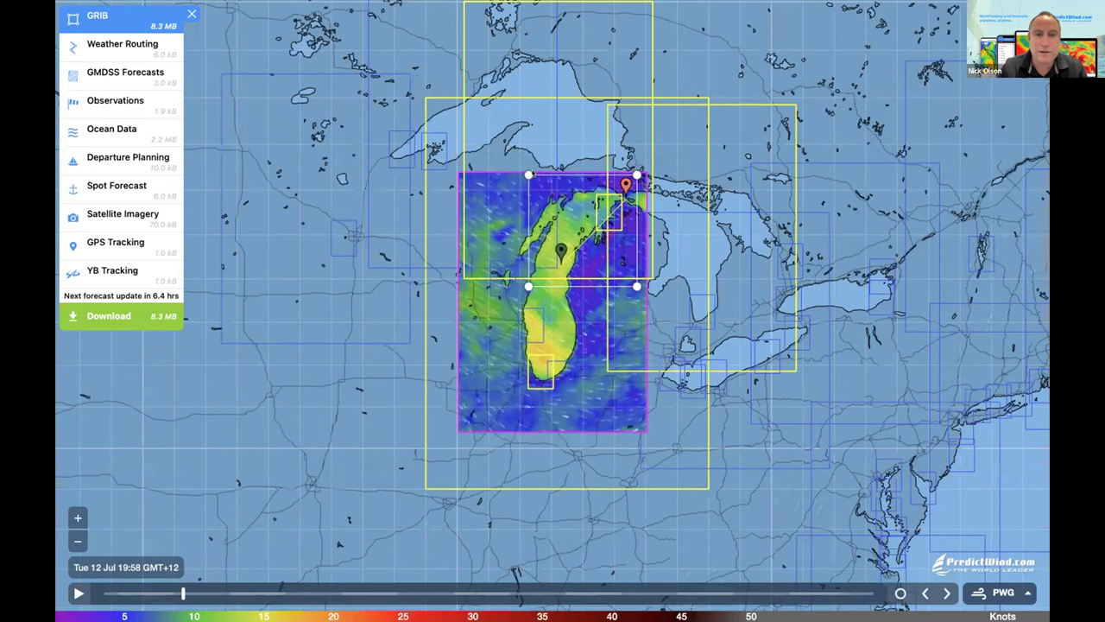
- Open the download options and exclude the PWG and SPIRE models, leaving ECMWF as the only GRIB model
left_click(107, 318)
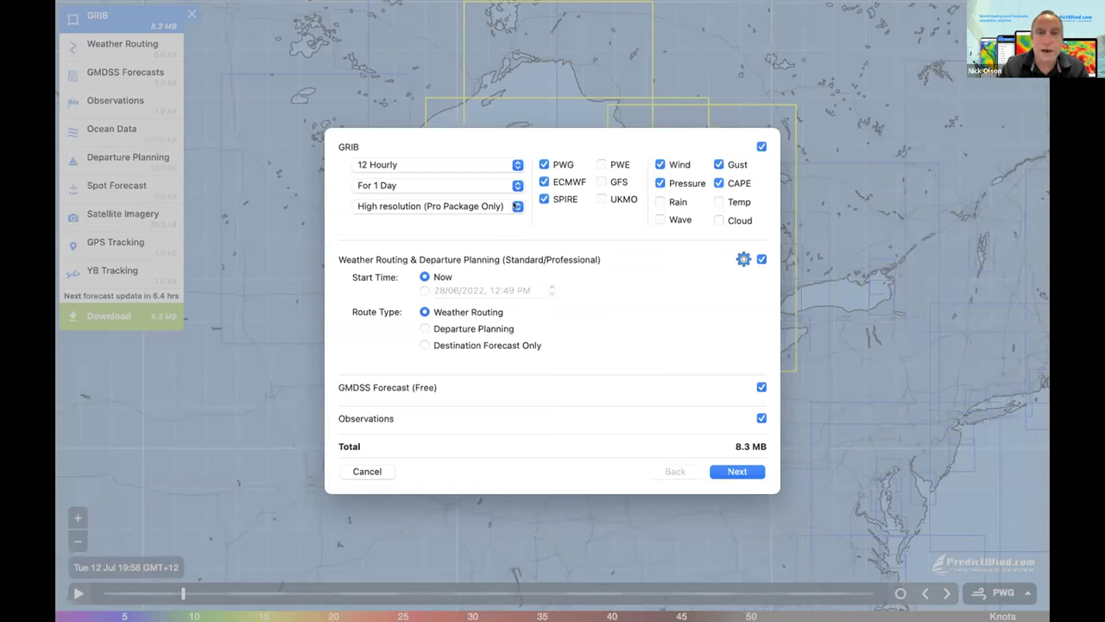
left_click(544, 164)
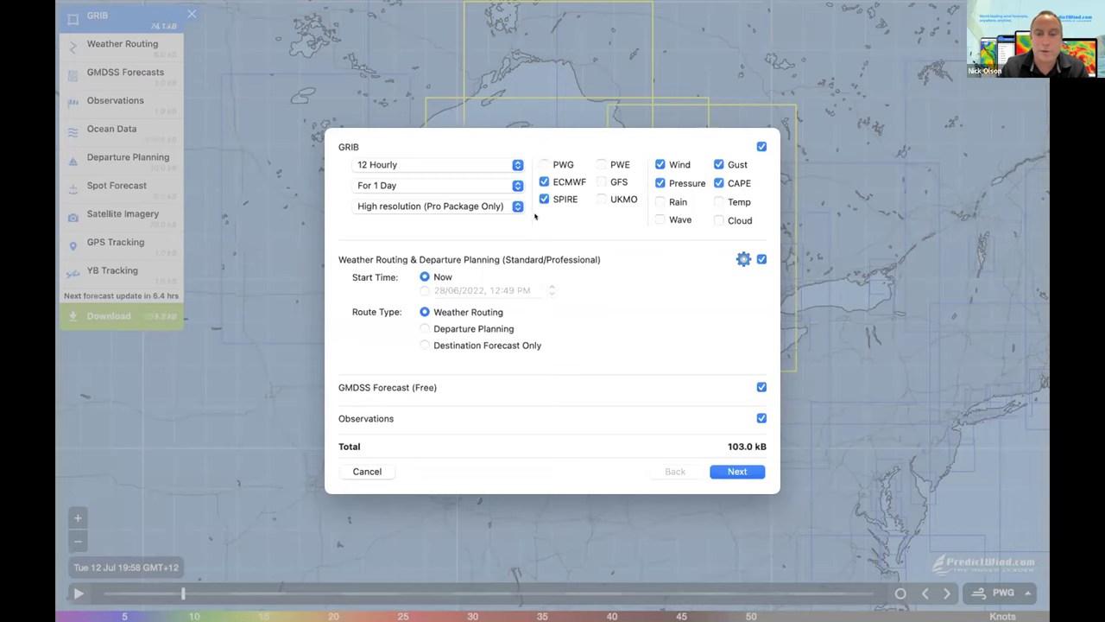
left_click(544, 199)
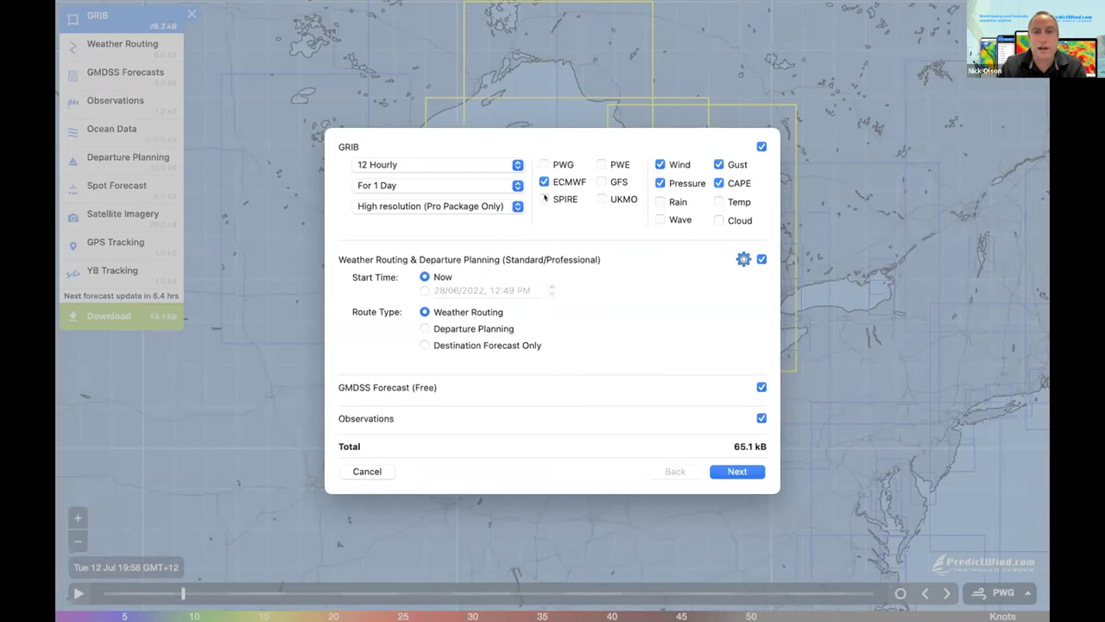
- Try the UKMO, PWG and PWE models to compare GRIB download sizes, ending with only ECMWF included
left_click(602, 198)
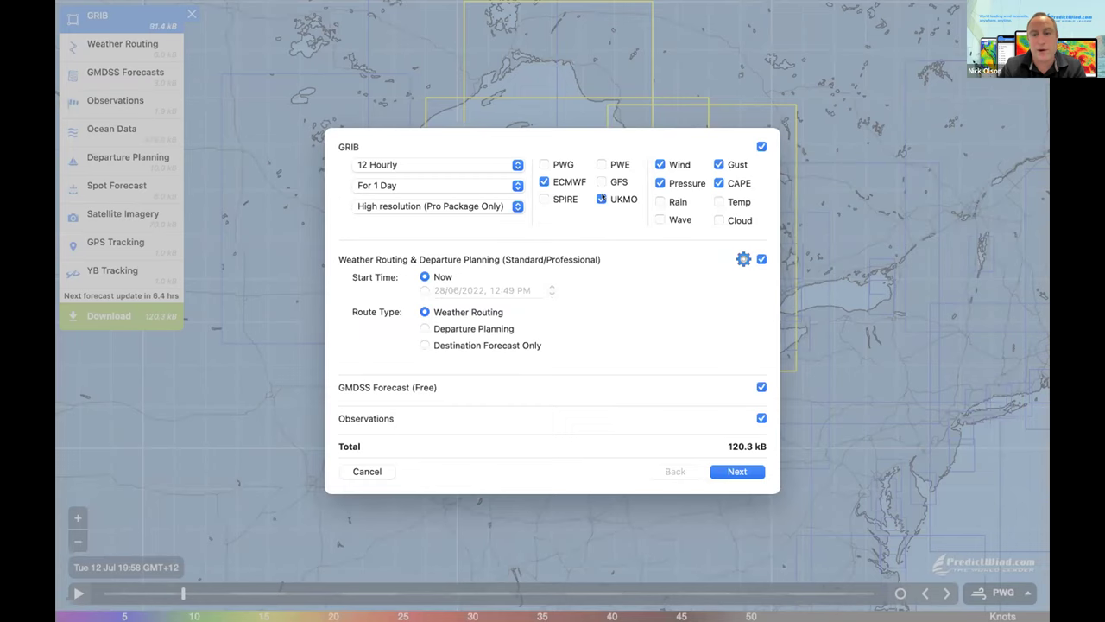
left_click(544, 164)
left_click(543, 182)
left_click(601, 199)
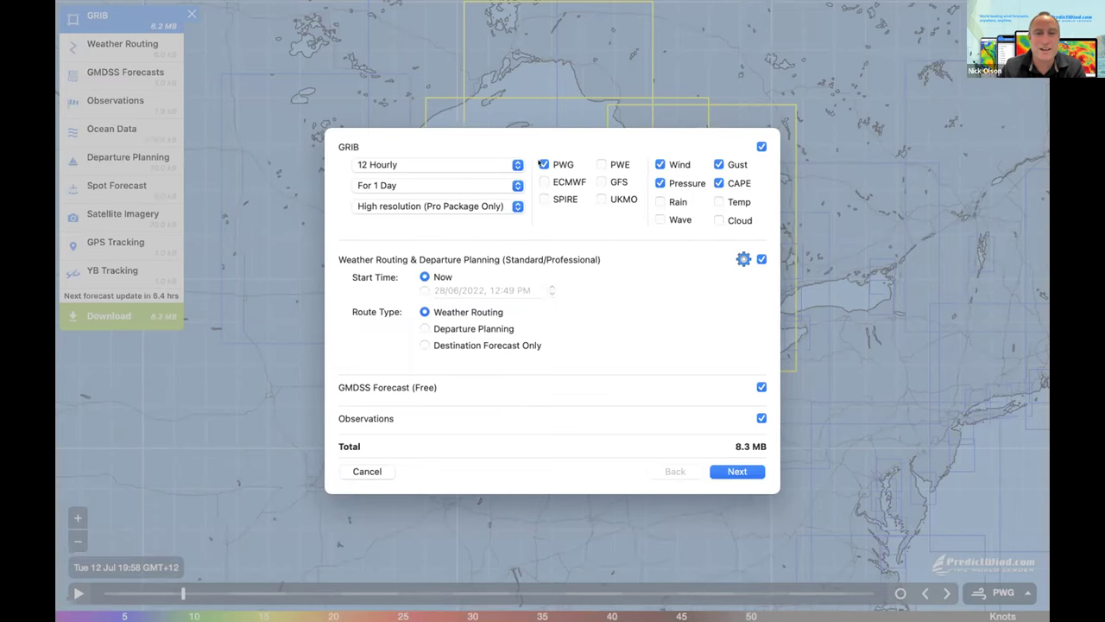
left_click(541, 181)
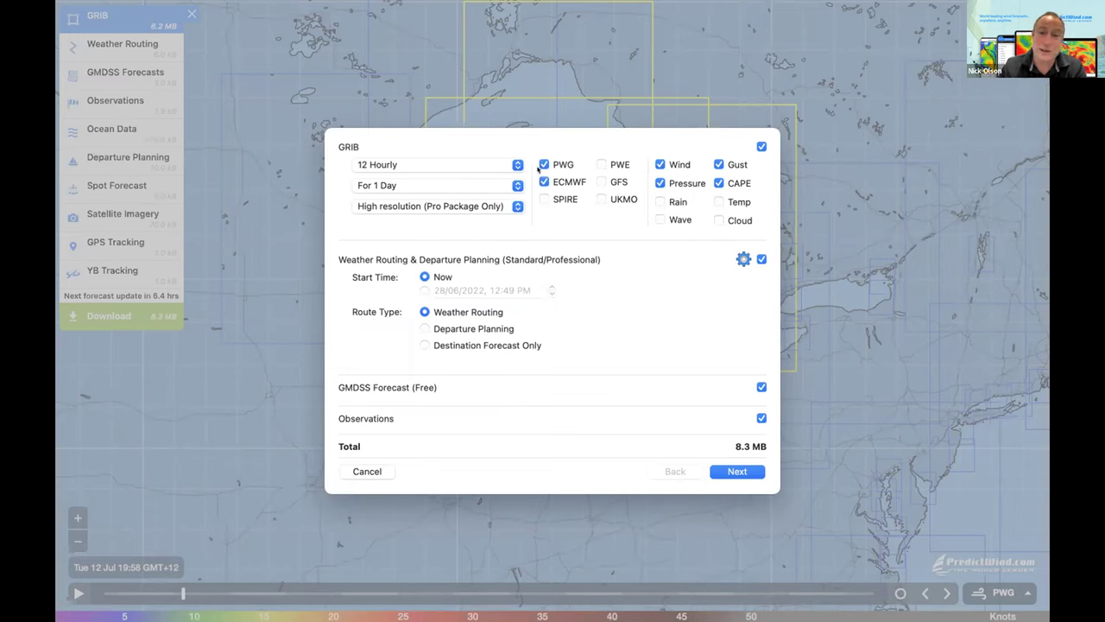
left_click(542, 164)
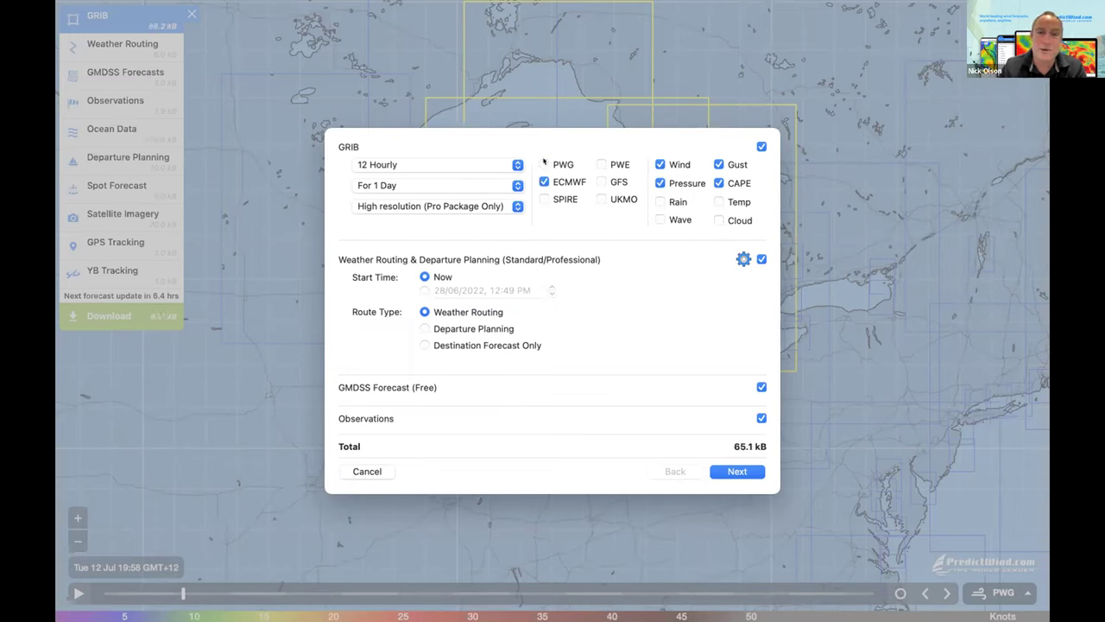
left_click(602, 164)
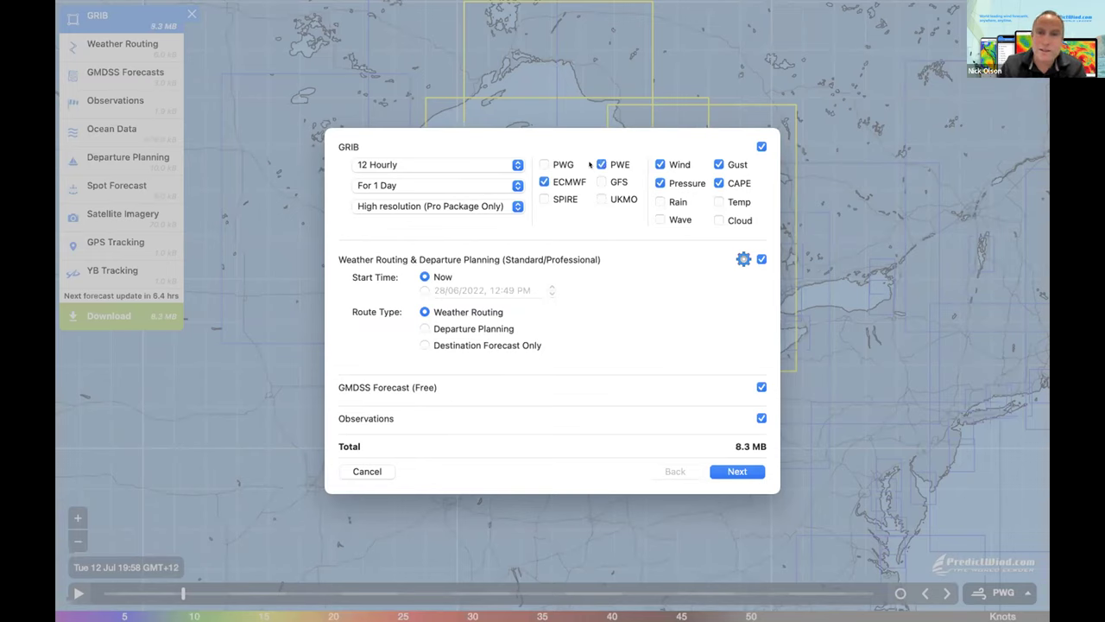
left_click(602, 164)
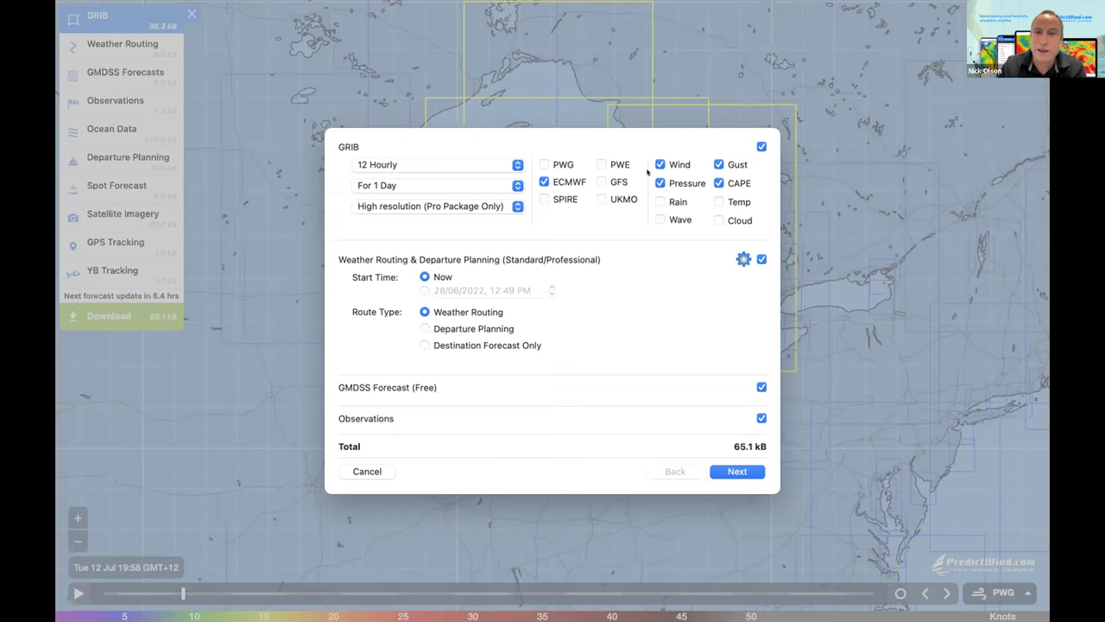
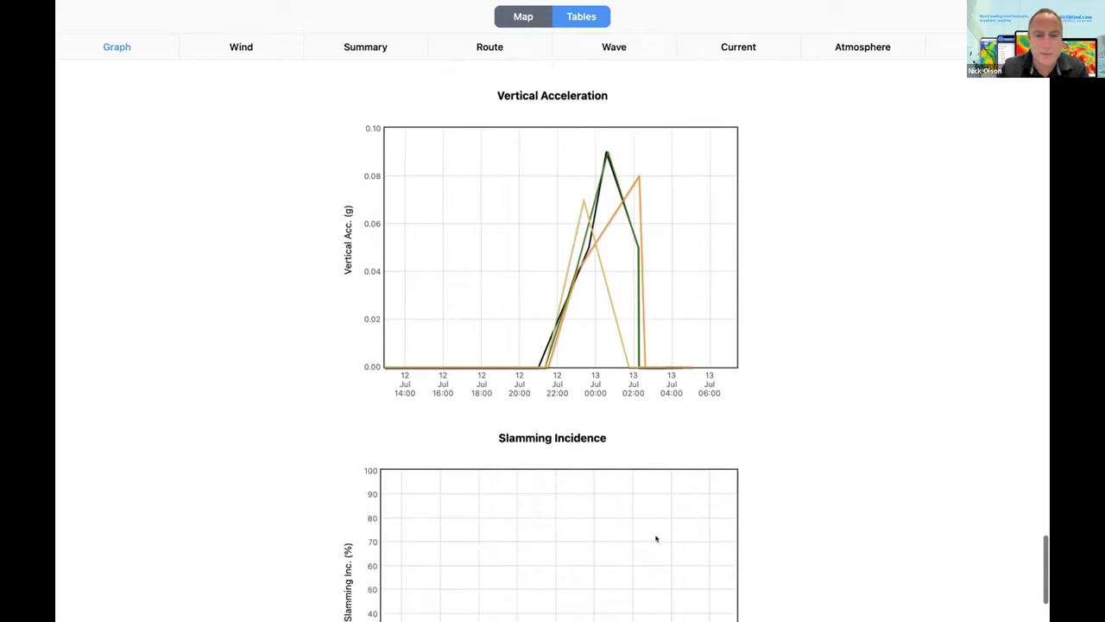
- Examine the Roll, Vertical Acceleration and Slamming Incidence graphs comparing the routes of the different models
scroll(656, 539, "up", 3)
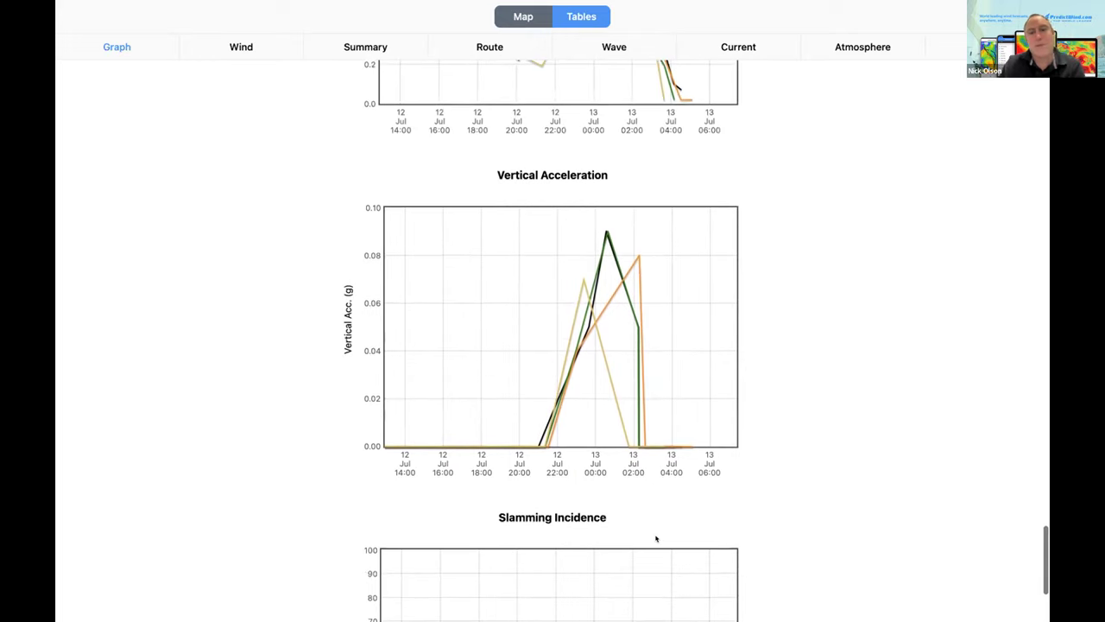
scroll(656, 539, "up", 2)
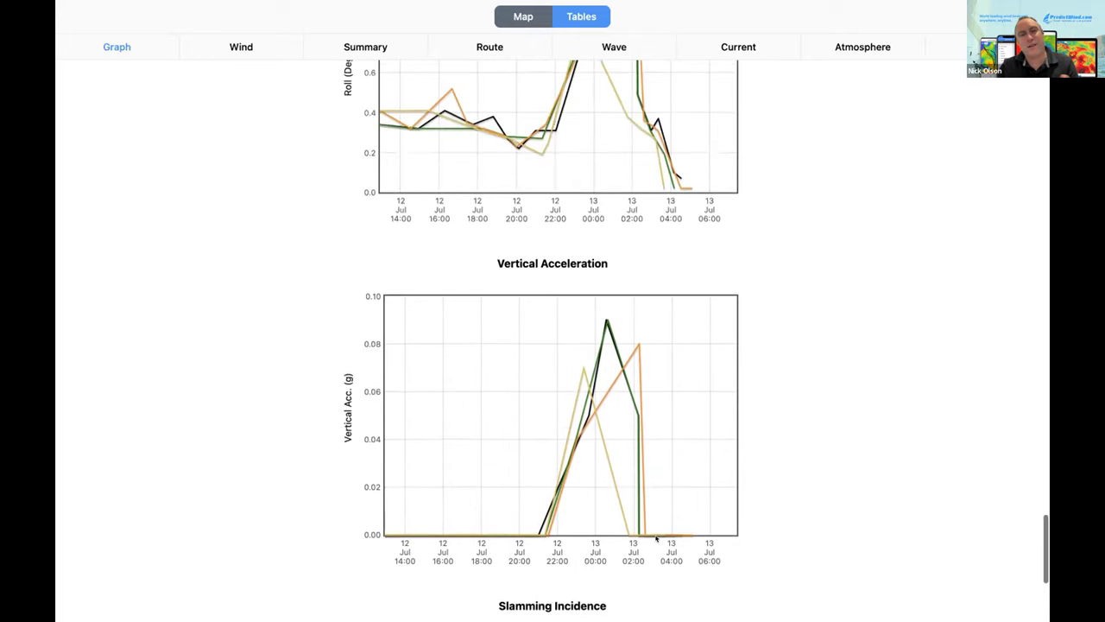
scroll(656, 539, "up", 2)
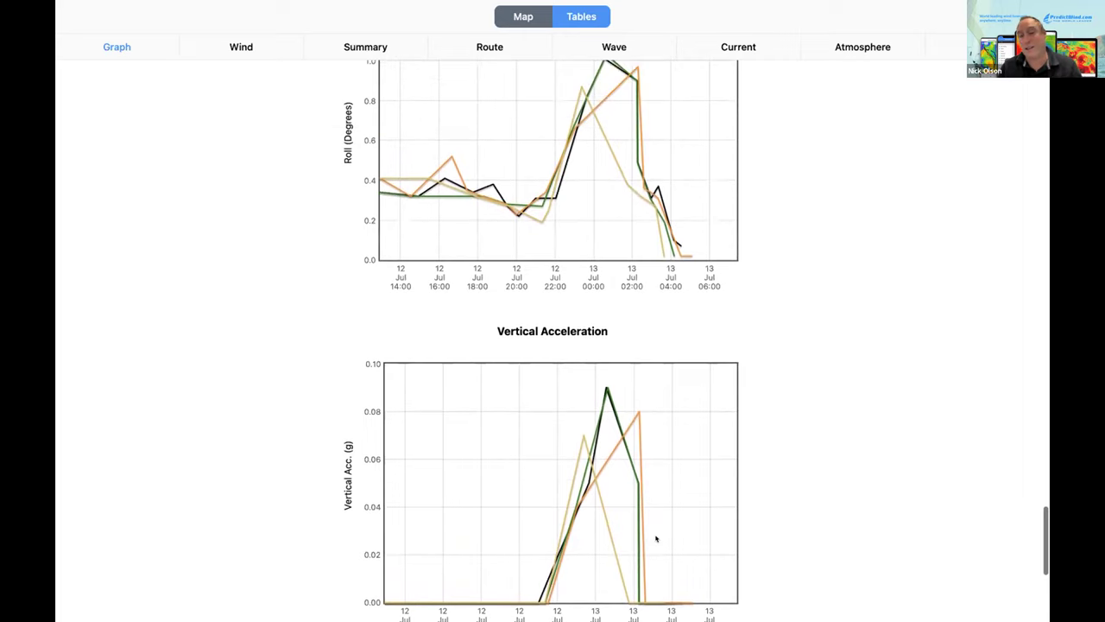
scroll(611, 231, "up", 3)
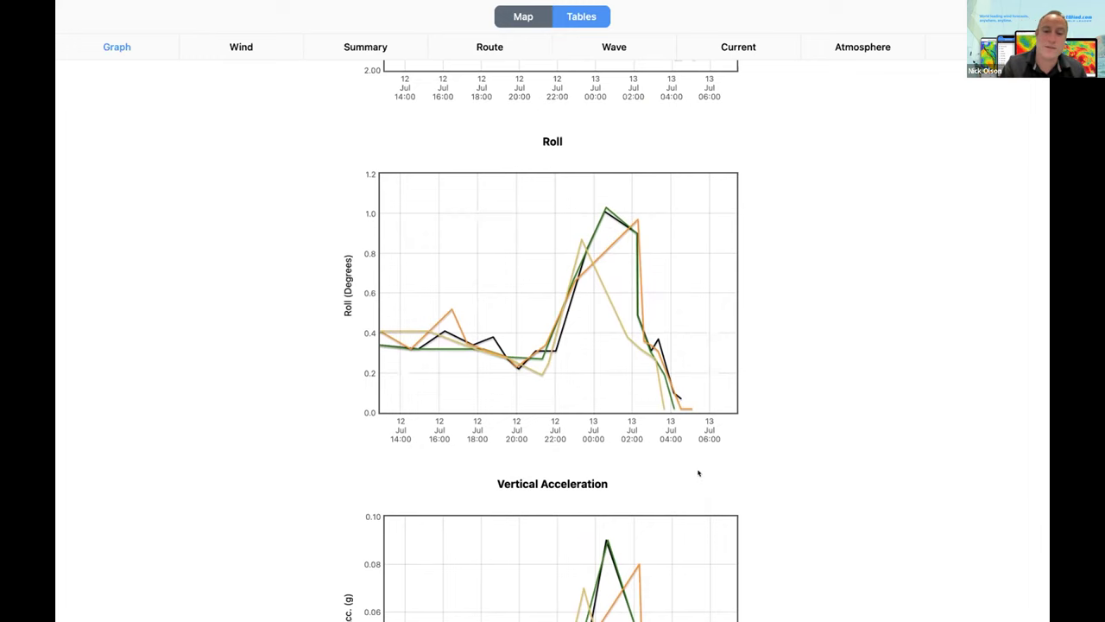
scroll(696, 472, "down", 3)
scroll(699, 472, "down", 4)
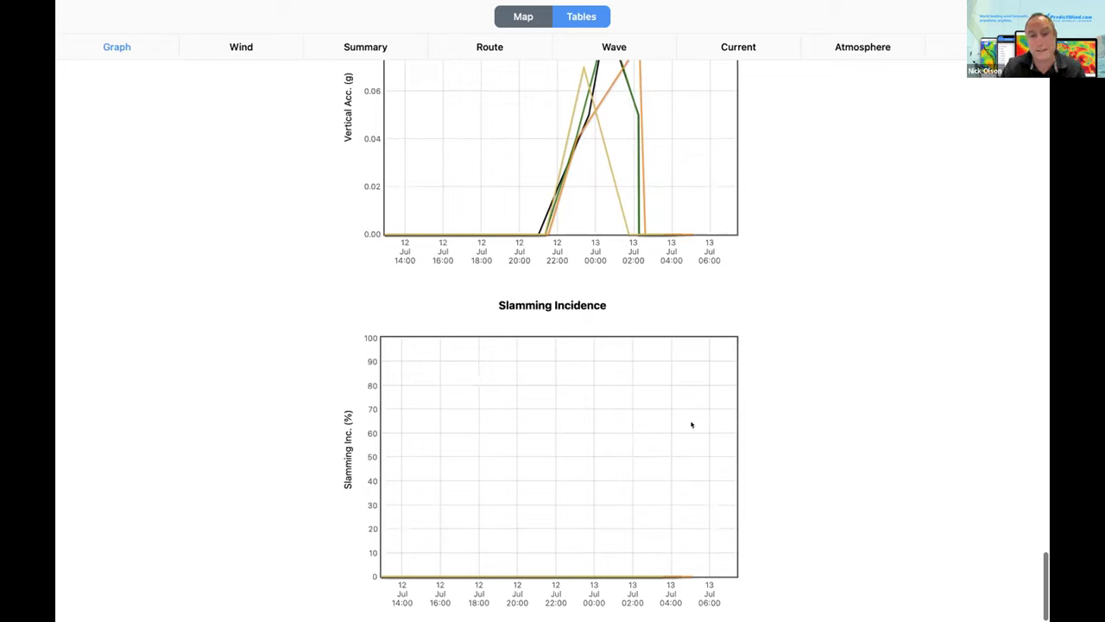
scroll(582, 493, "up", 3)
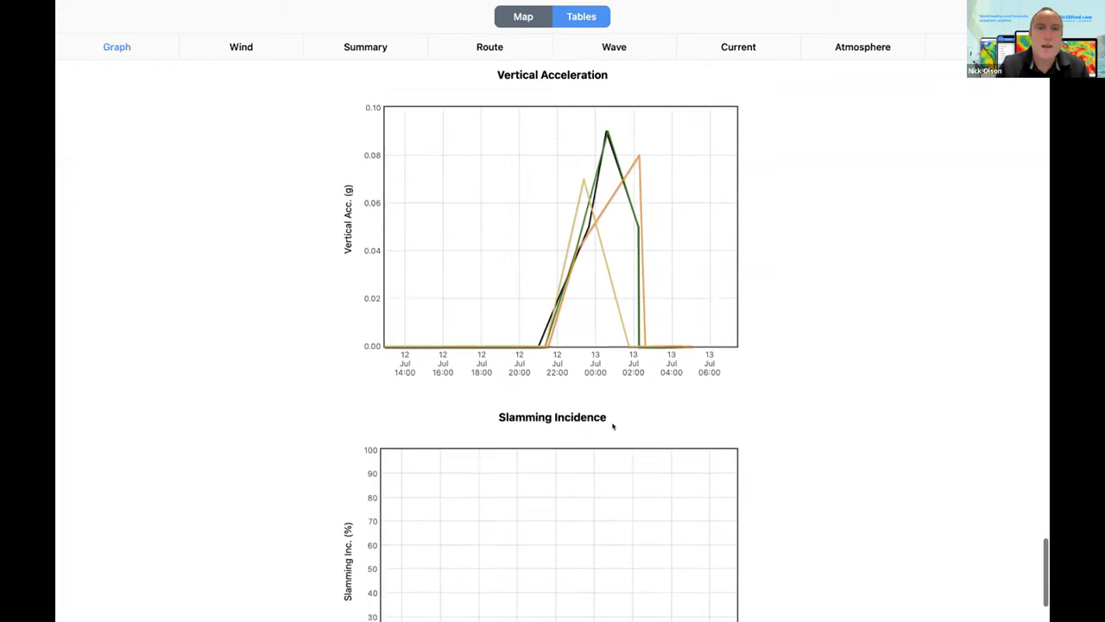
scroll(612, 419, "up", 5)
scroll(615, 424, "up", 10)
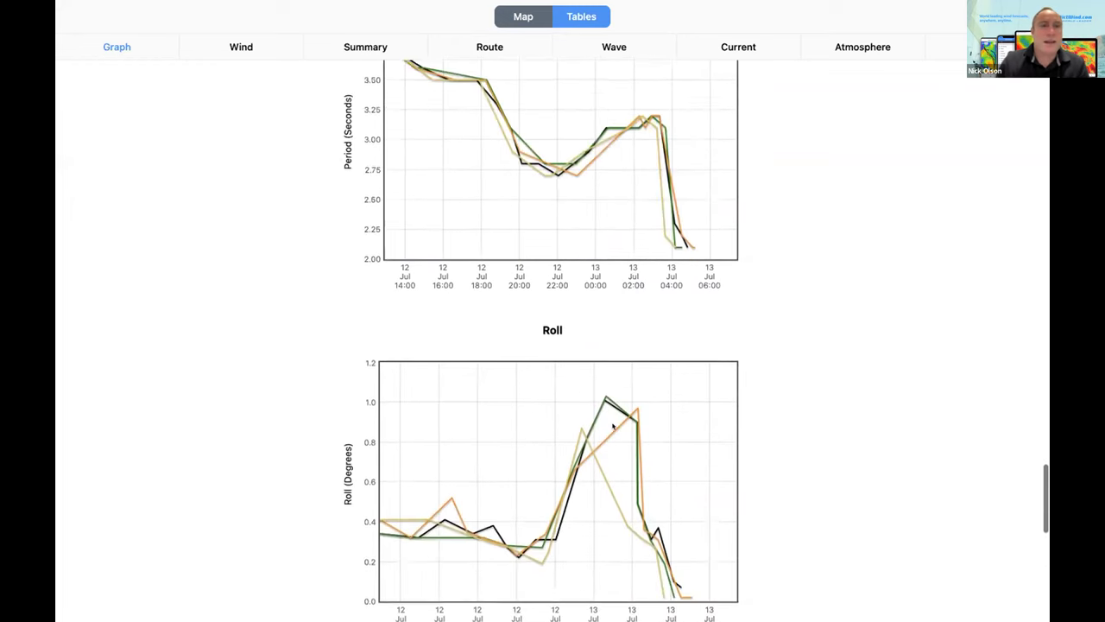
- Examine the routes' wind table for each model and the summary table comparing all models
left_click(239, 48)
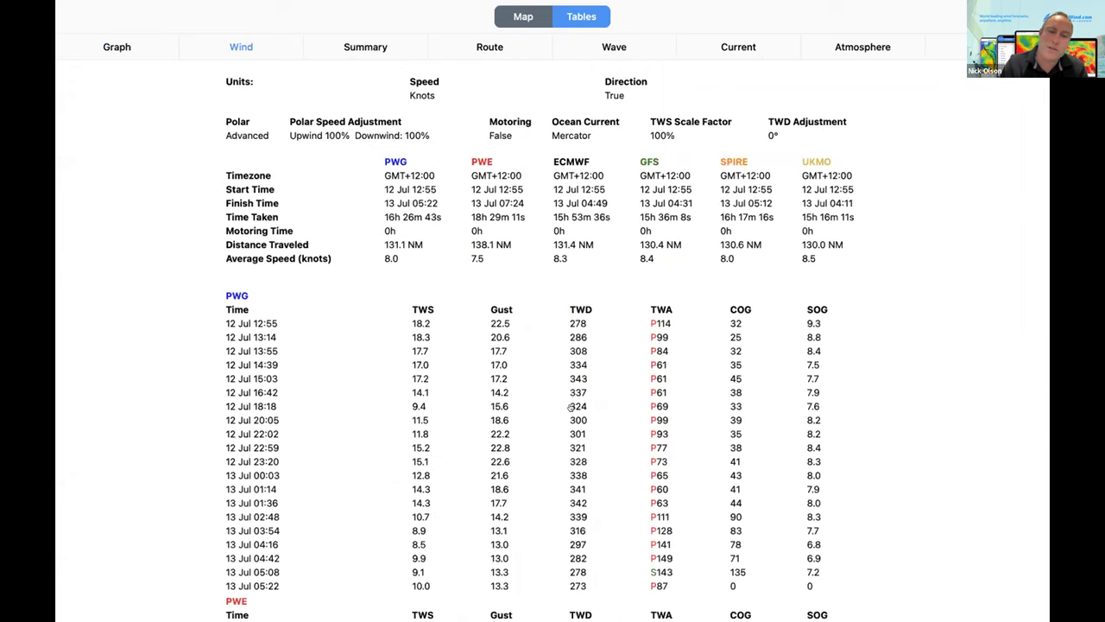
scroll(553, 518, "down", 1)
scroll(553, 518, "down", 15)
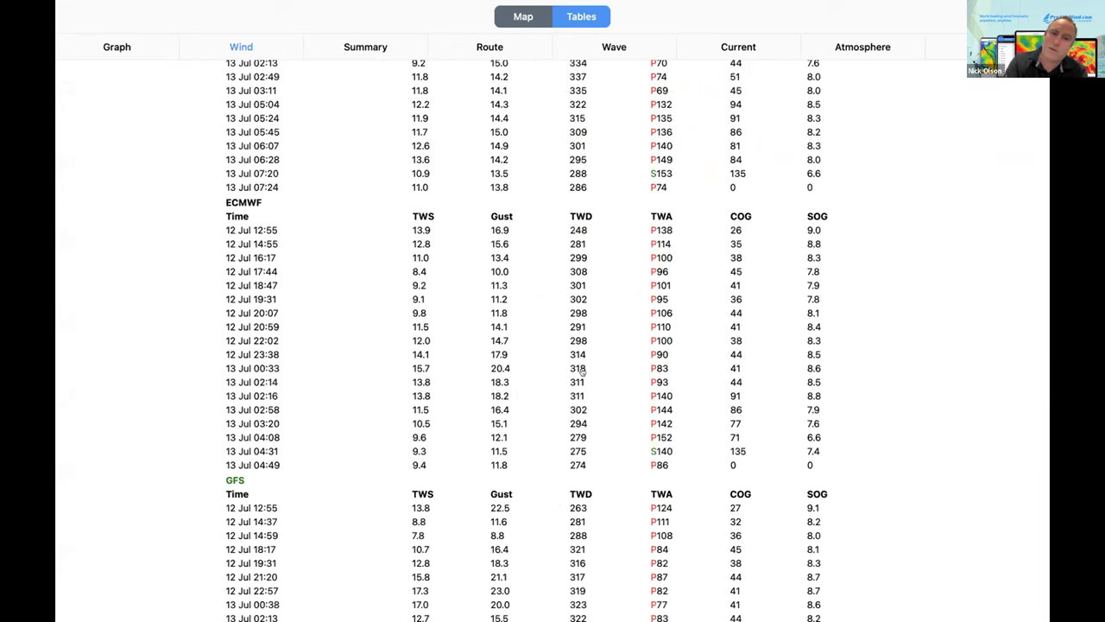
scroll(582, 370, "up", 15)
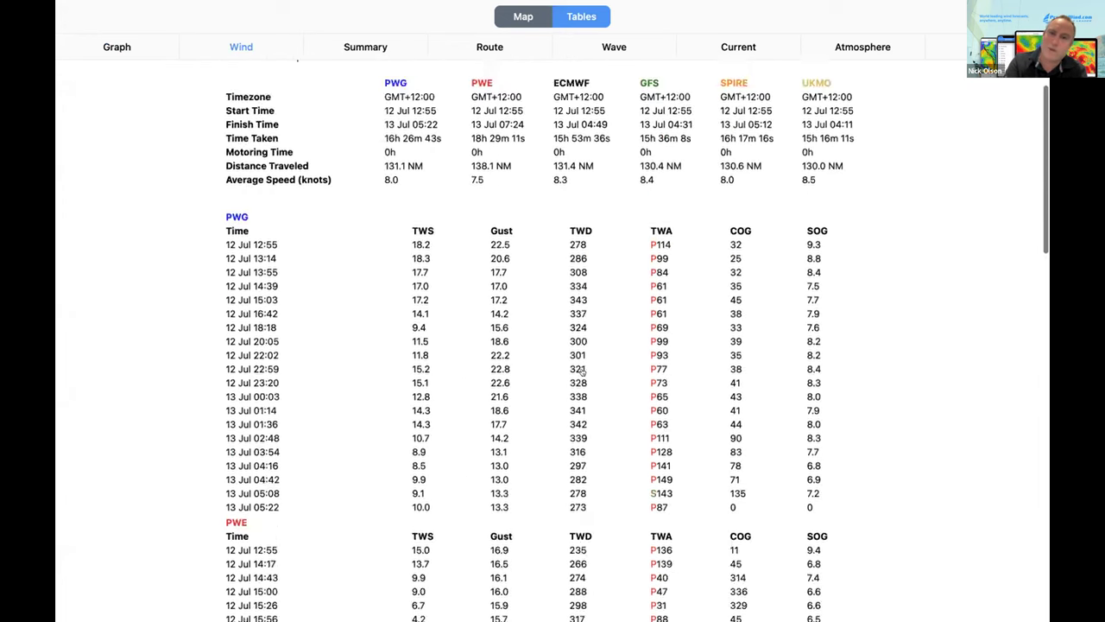
scroll(581, 369, "down", 2)
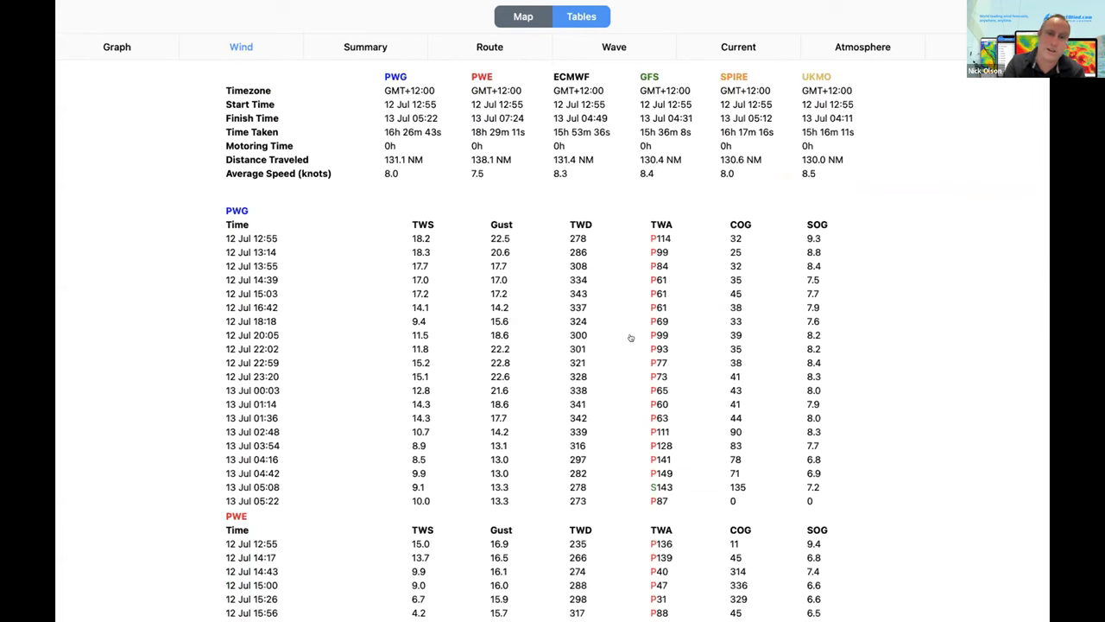
scroll(631, 337, "up", 2)
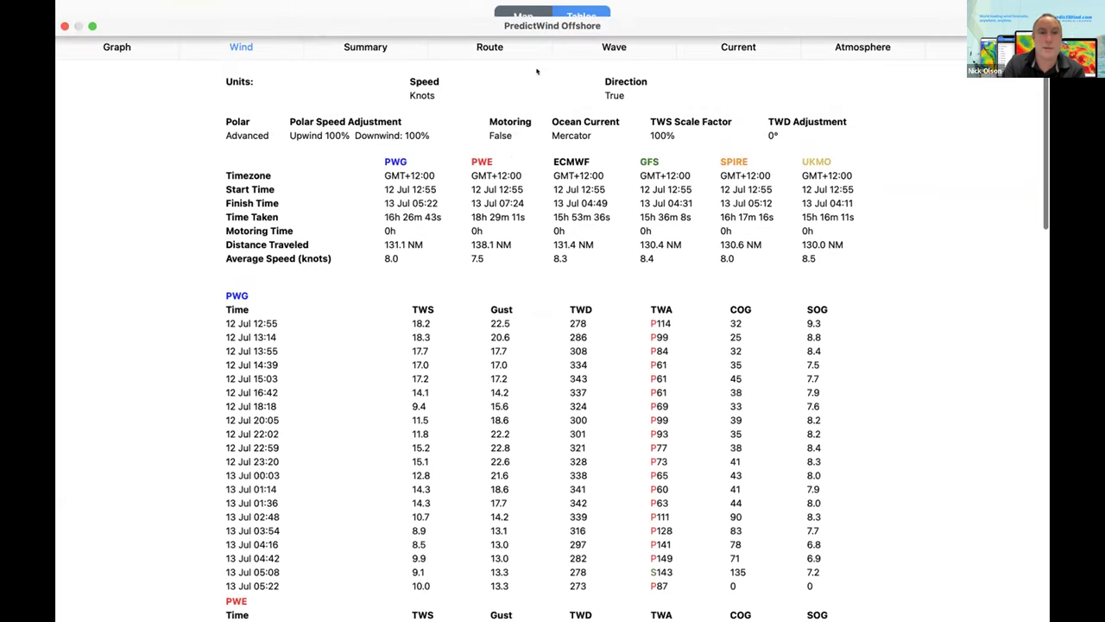
left_click(388, 52)
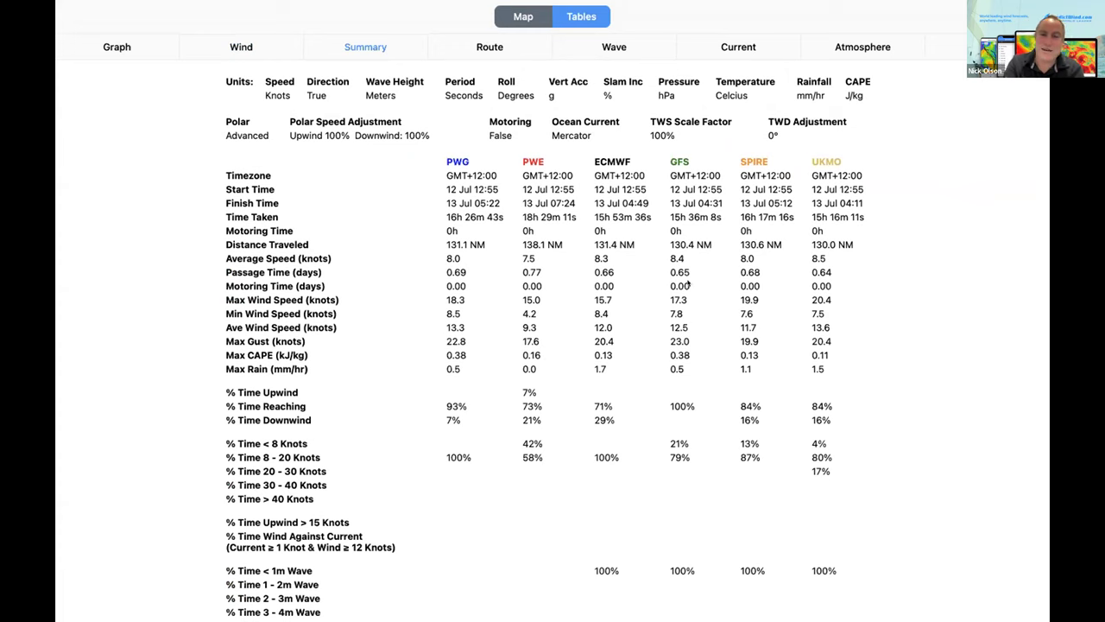
scroll(626, 276, "up", 1)
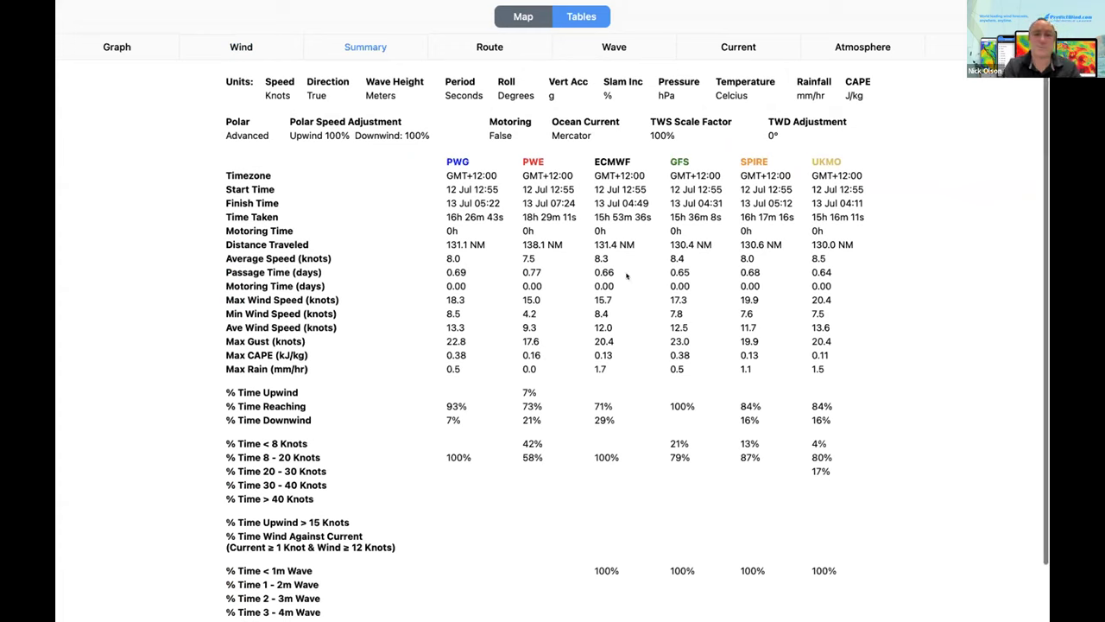
- Examine the routes' wave table, comparing height, period, roll, vertical acceleration and slamming incidence between the models
left_click(612, 49)
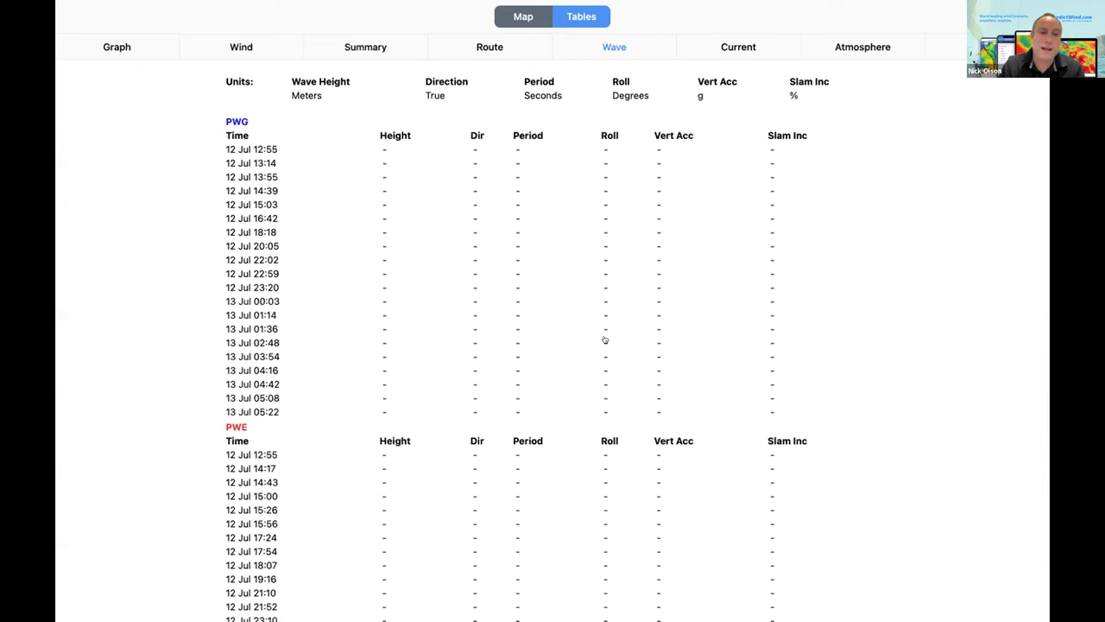
scroll(604, 339, "down", 3)
scroll(604, 339, "down", 1)
scroll(605, 339, "up", 3)
scroll(605, 340, "down", 5)
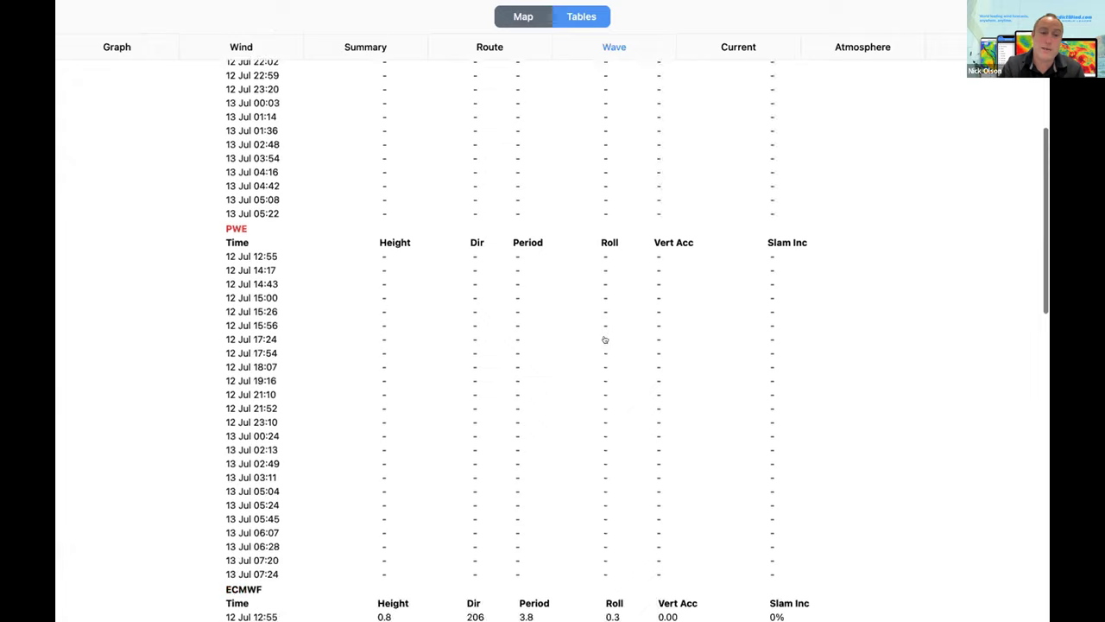
scroll(604, 339, "down", 1)
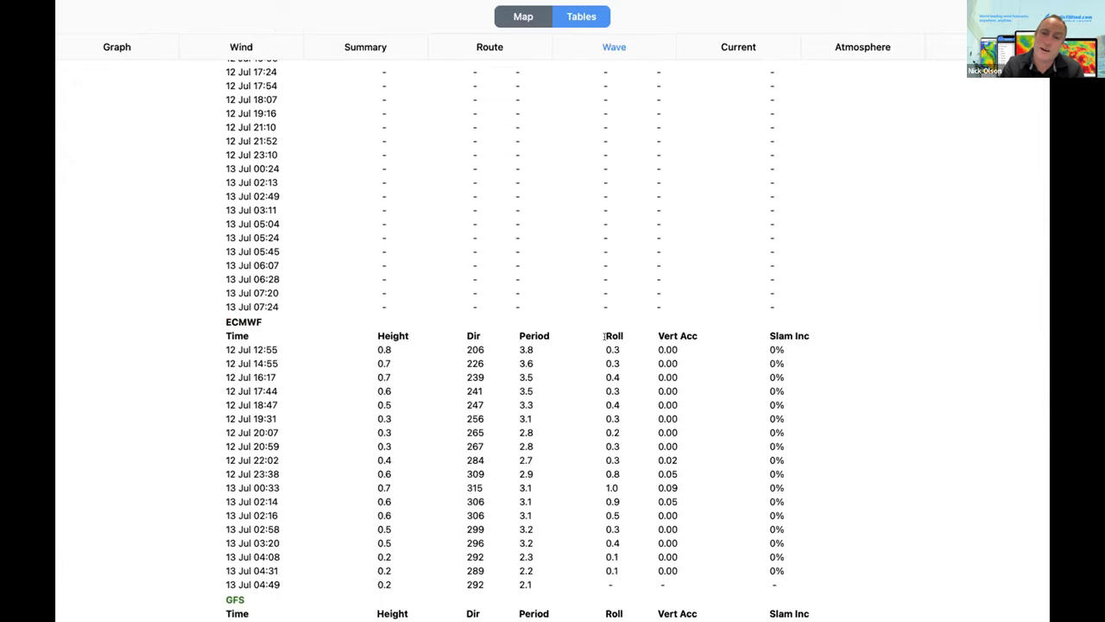
scroll(604, 337, "down", 5)
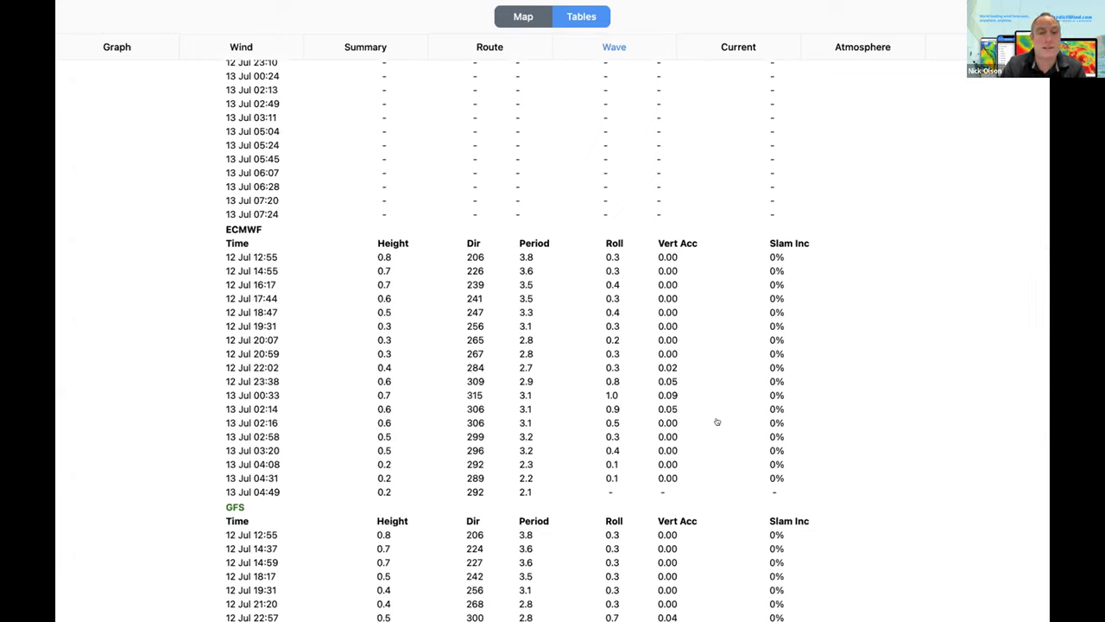
scroll(716, 422, "down", 1)
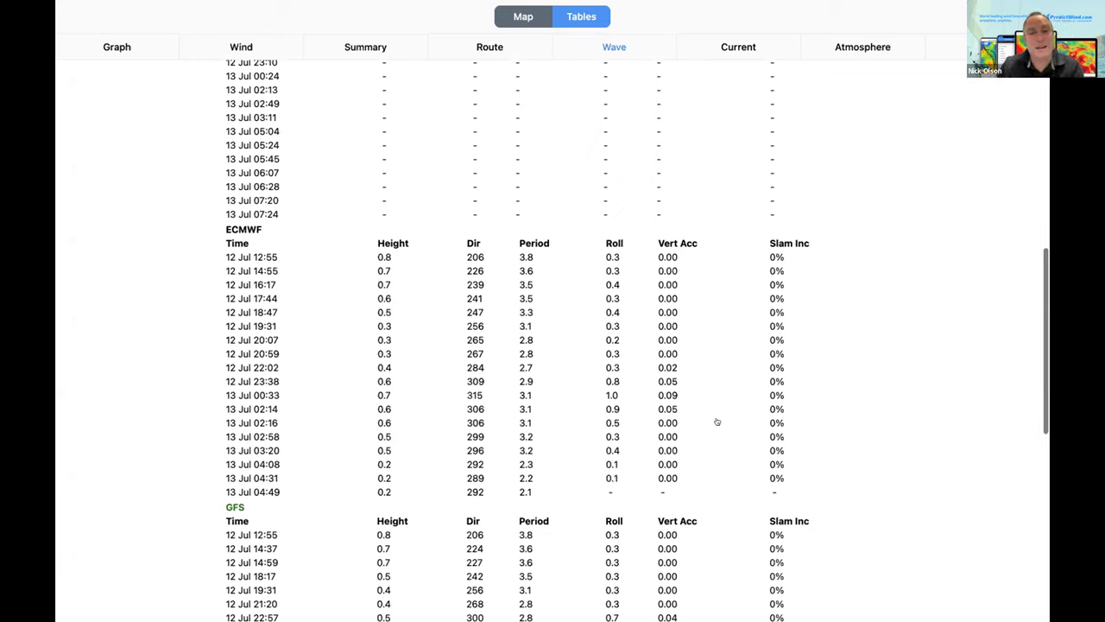
scroll(717, 421, "up", 1)
scroll(716, 420, "down", 2)
scroll(717, 418, "up", 10)
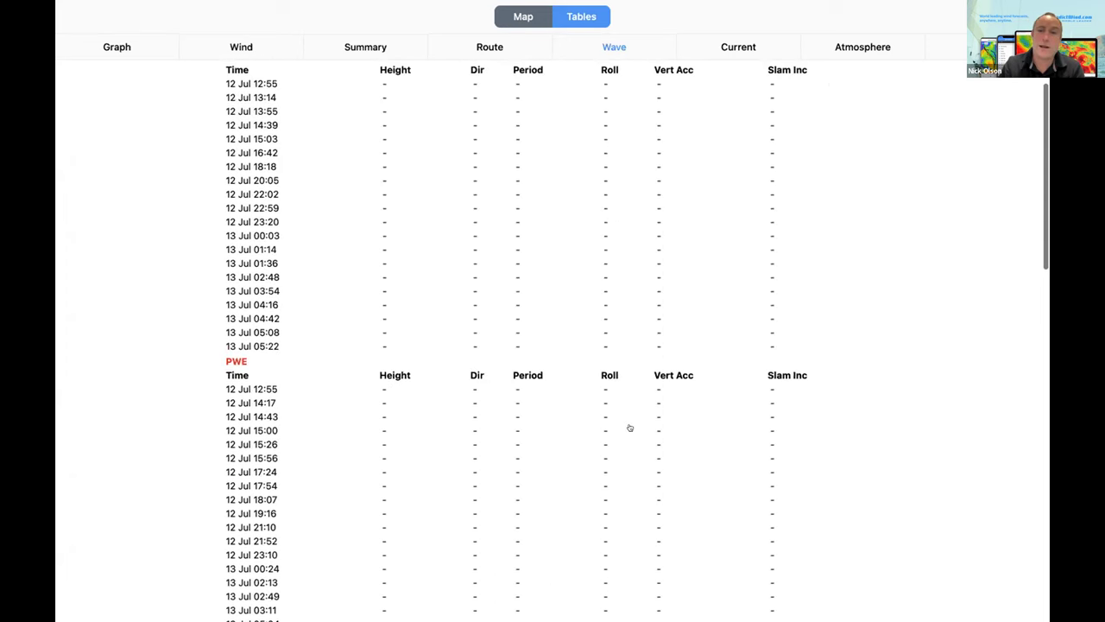
scroll(630, 427, "up", 2)
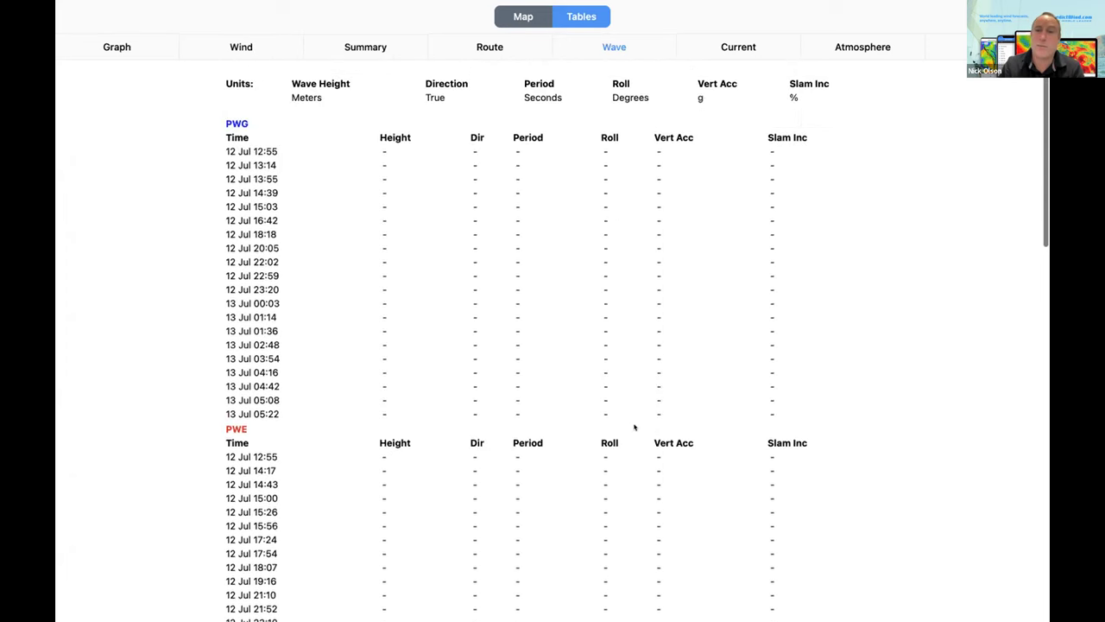
- Examine the routes' atmosphere table, comparing pressure, temperature, rain and CAPE between the models
left_click(832, 50)
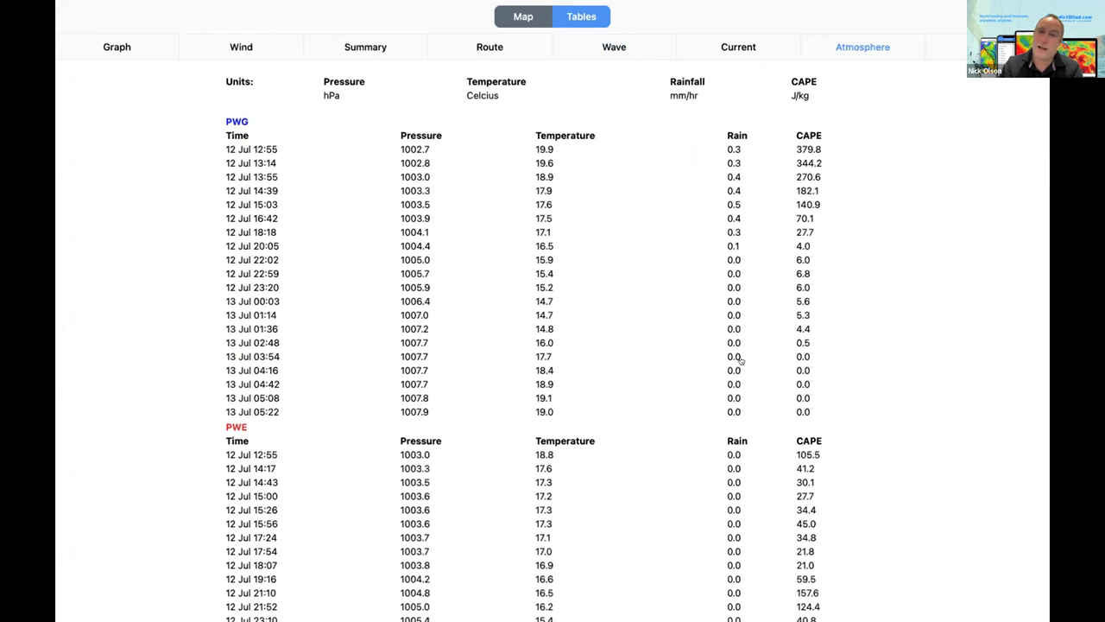
scroll(748, 499, "down", 5)
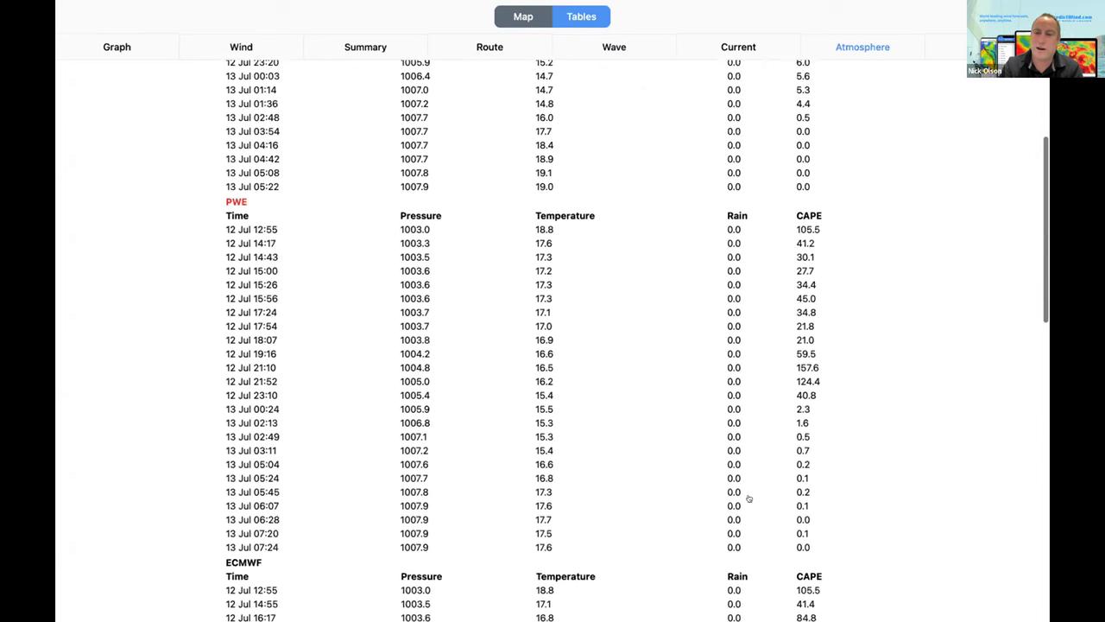
scroll(749, 499, "up", 2)
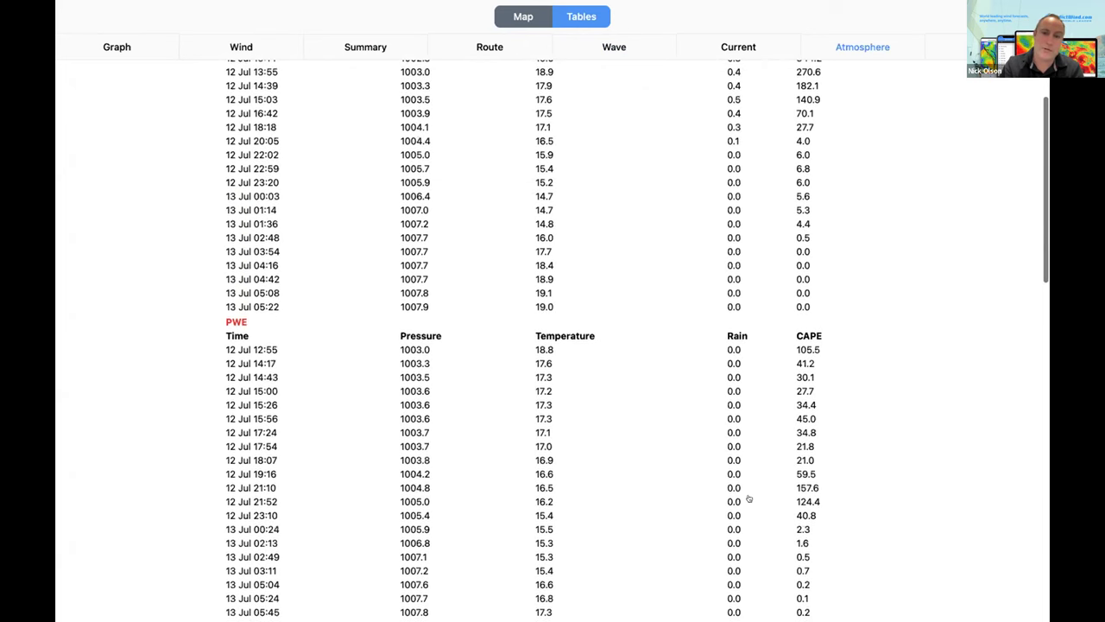
scroll(751, 196, "up", 2)
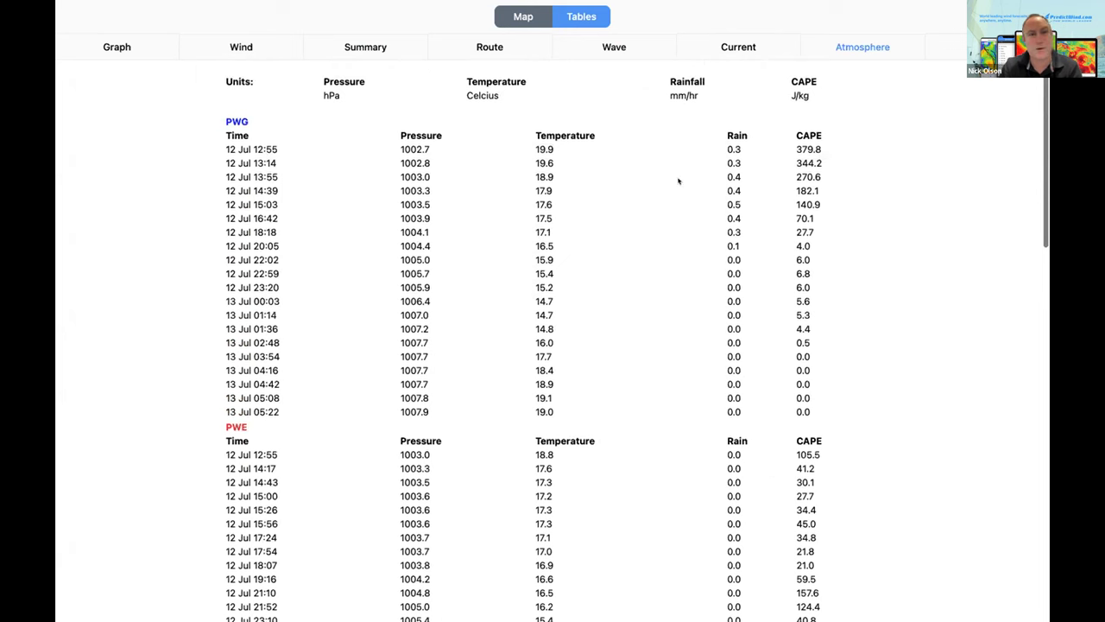
scroll(686, 394, "down", 3)
scroll(686, 394, "down", 20)
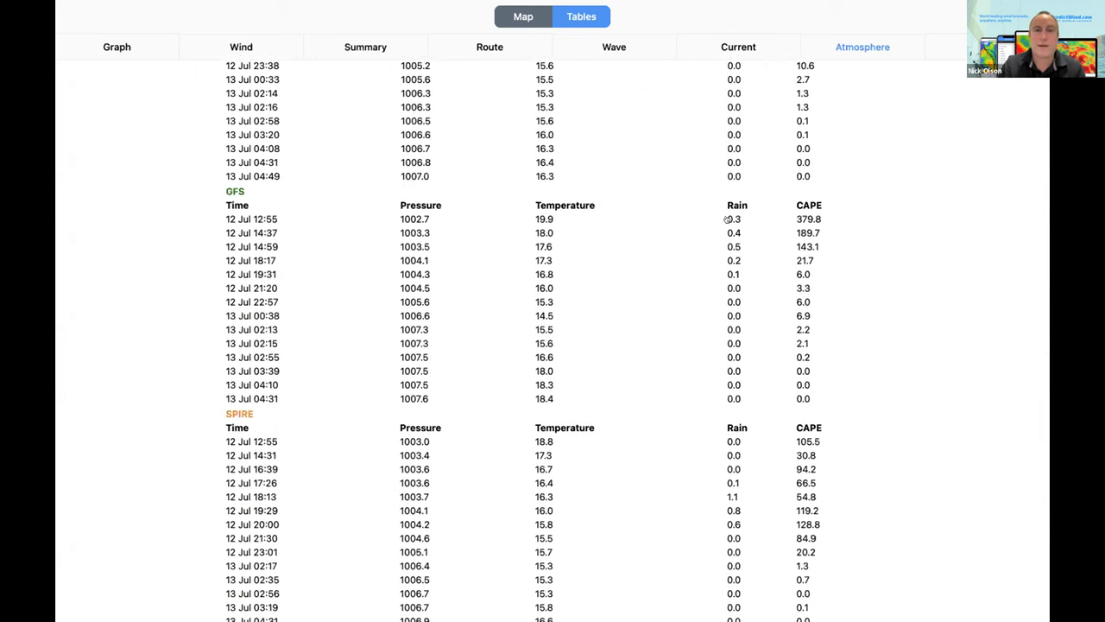
scroll(727, 220, "up", 20)
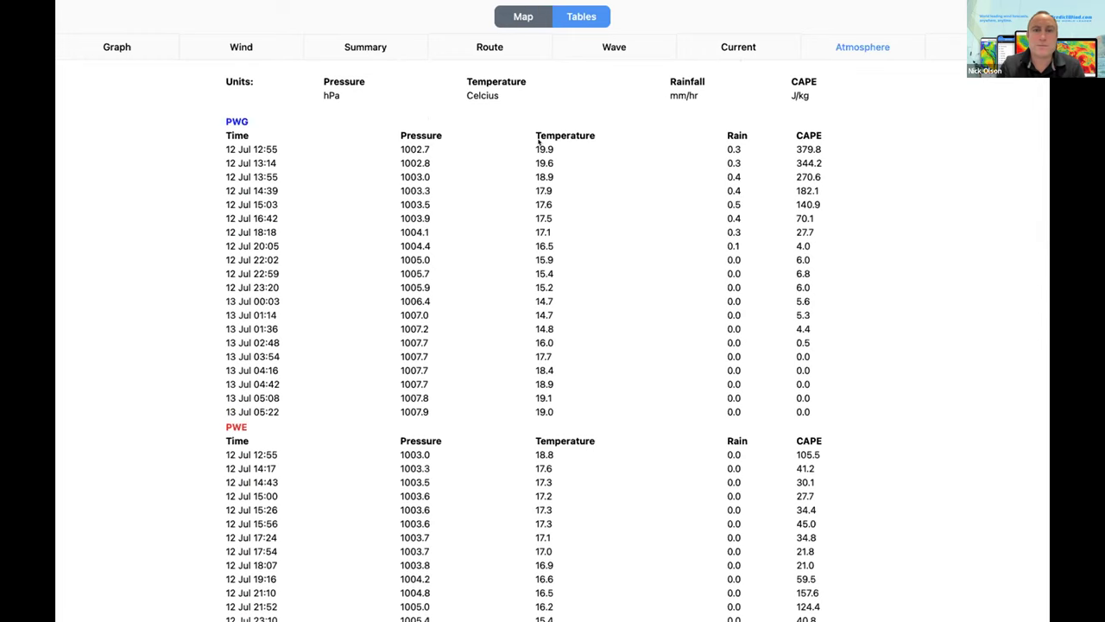
- Show the Lake Michigan routes on the map up close and set the displayed forecast model to PWE
left_click(517, 12)
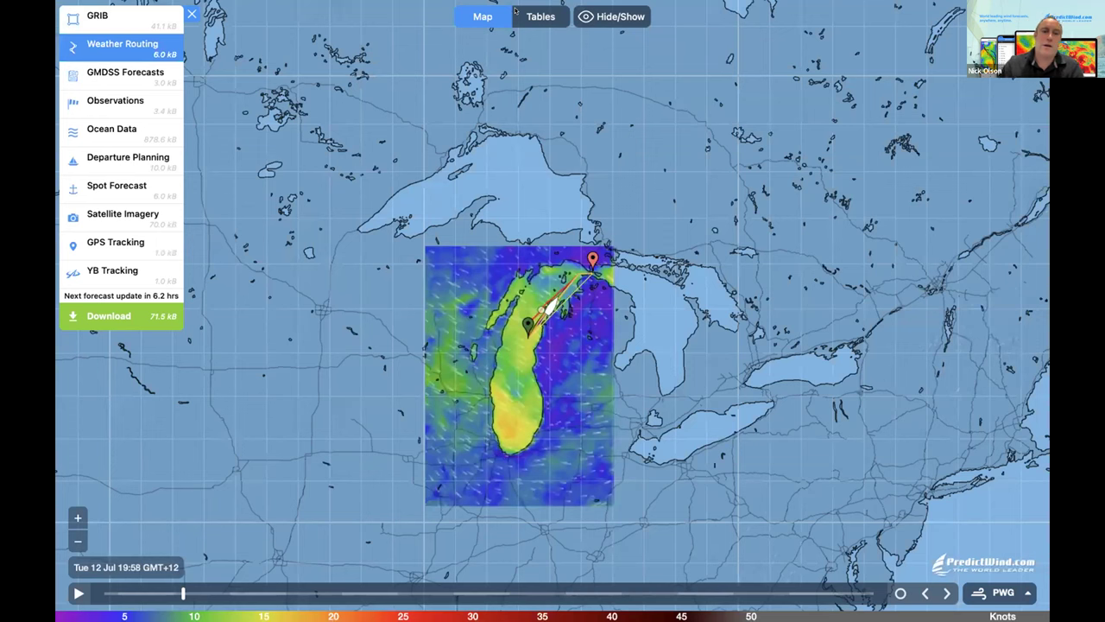
left_click(77, 517)
left_click(77, 517)
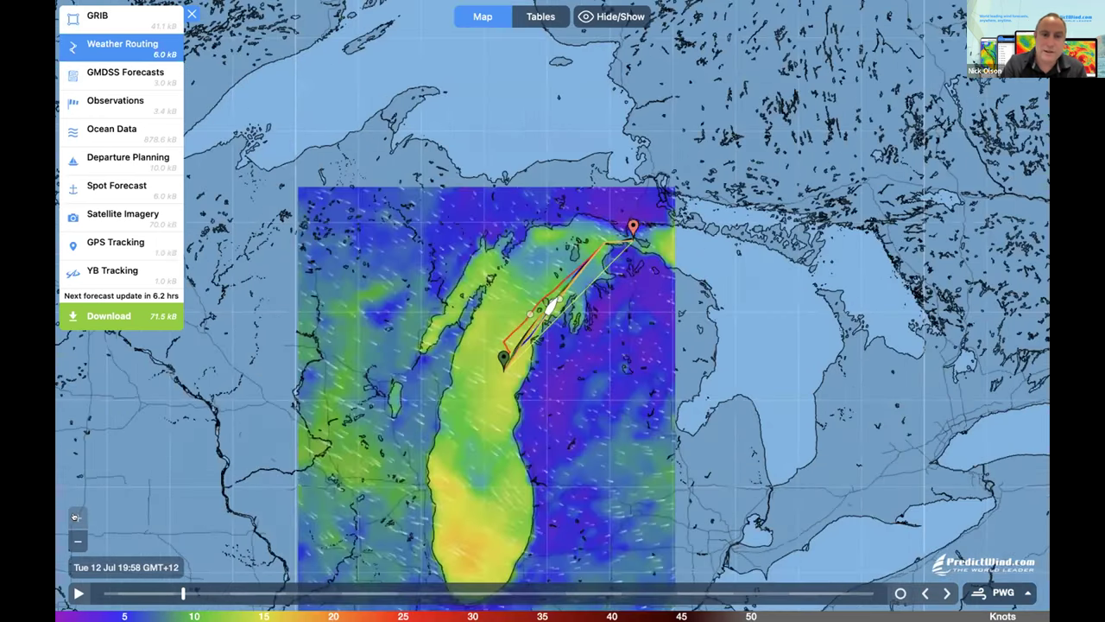
left_click(77, 517)
left_click(77, 517)
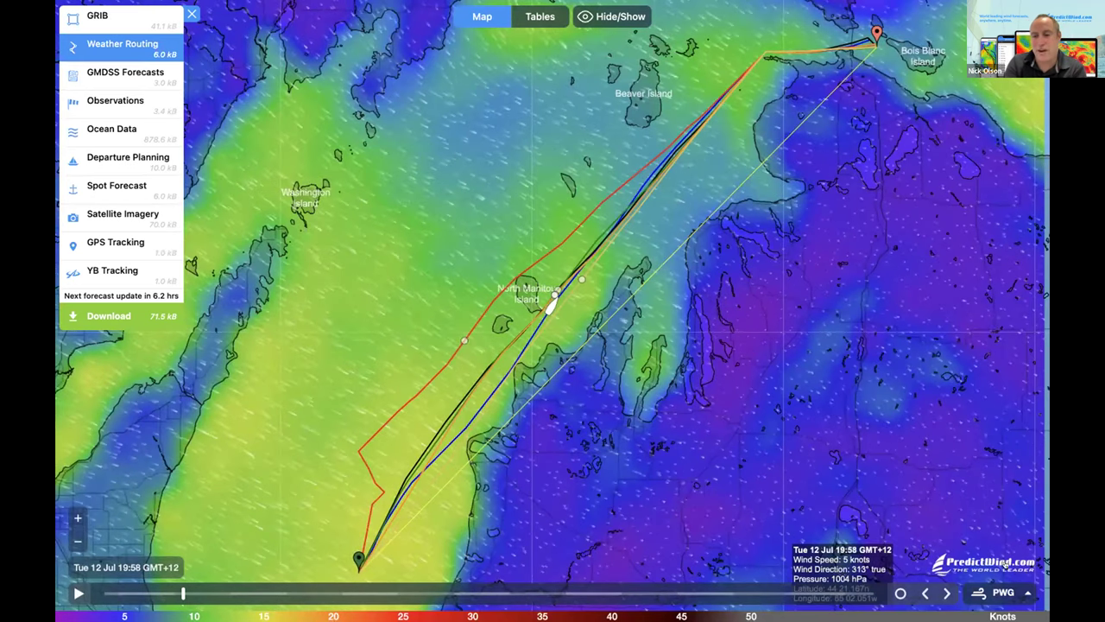
left_click(1026, 593)
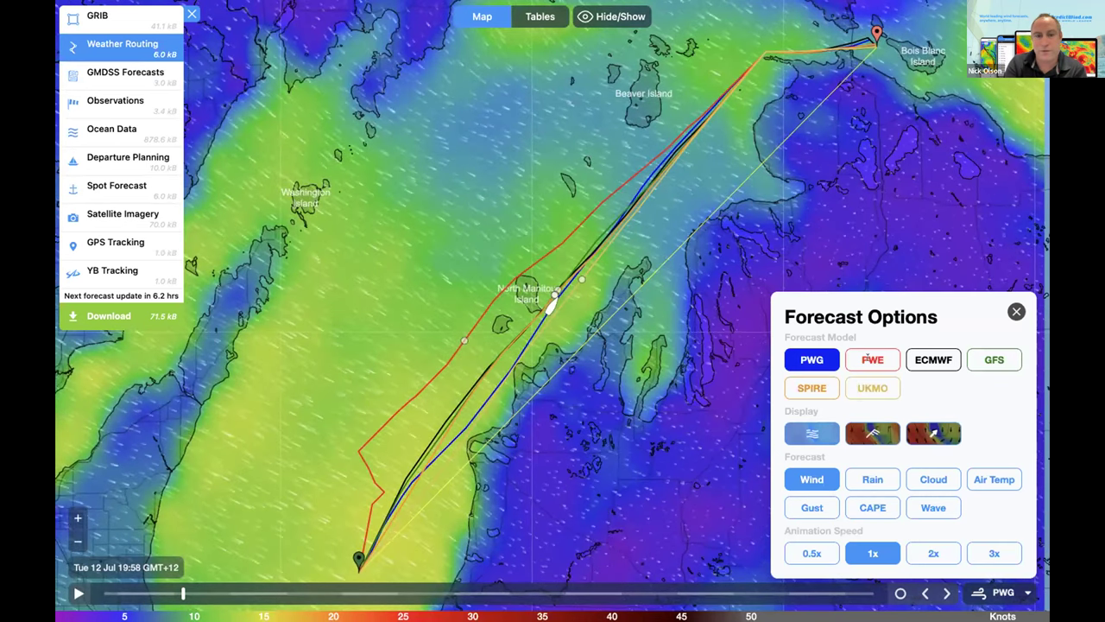
left_click(868, 361)
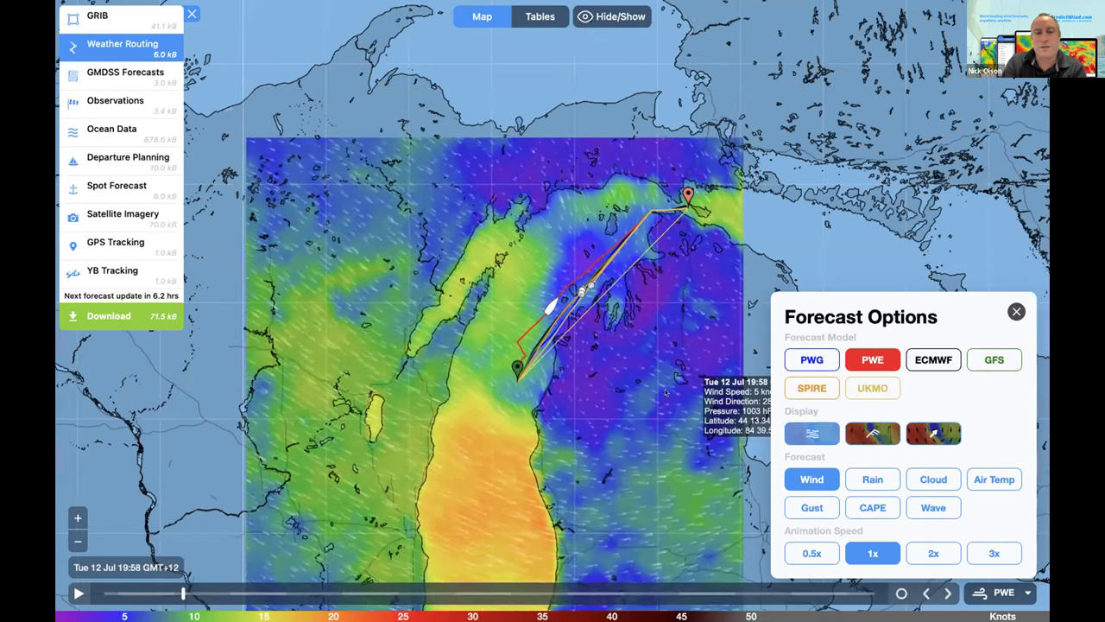
- Examine the boat positions and PWE wind near the Manitou Islands, advancing the forecast to 12 Jul 23:12, then 13 Jul 01:35 and 04:16
left_click(77, 517)
left_click(77, 517)
left_click(77, 517)
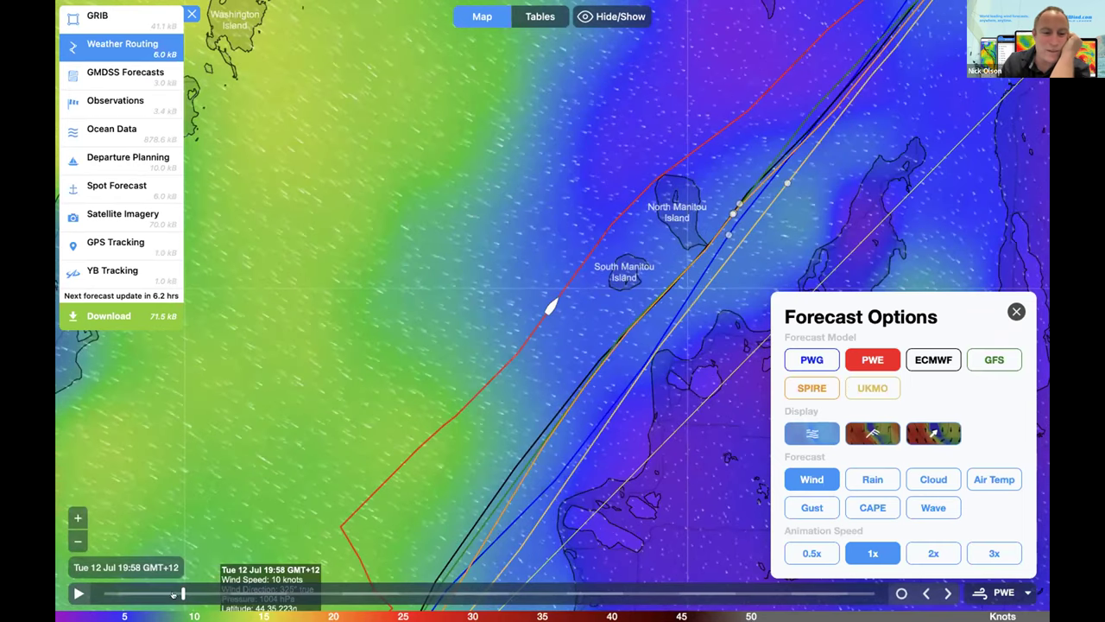
left_click_drag(177, 593, 199, 593)
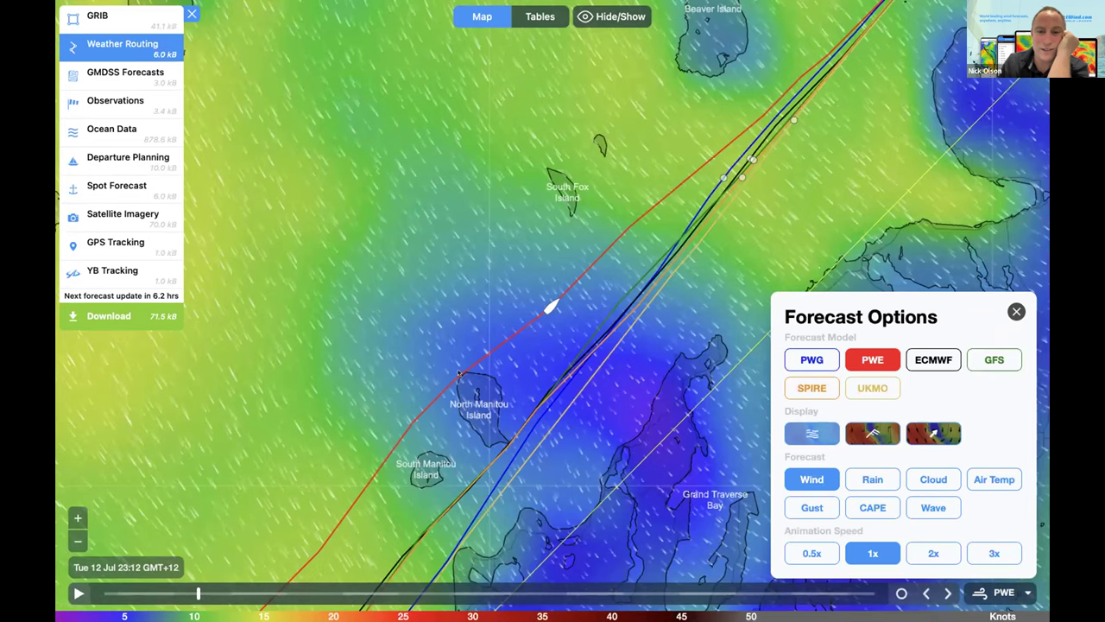
mouse_move(663, 337)
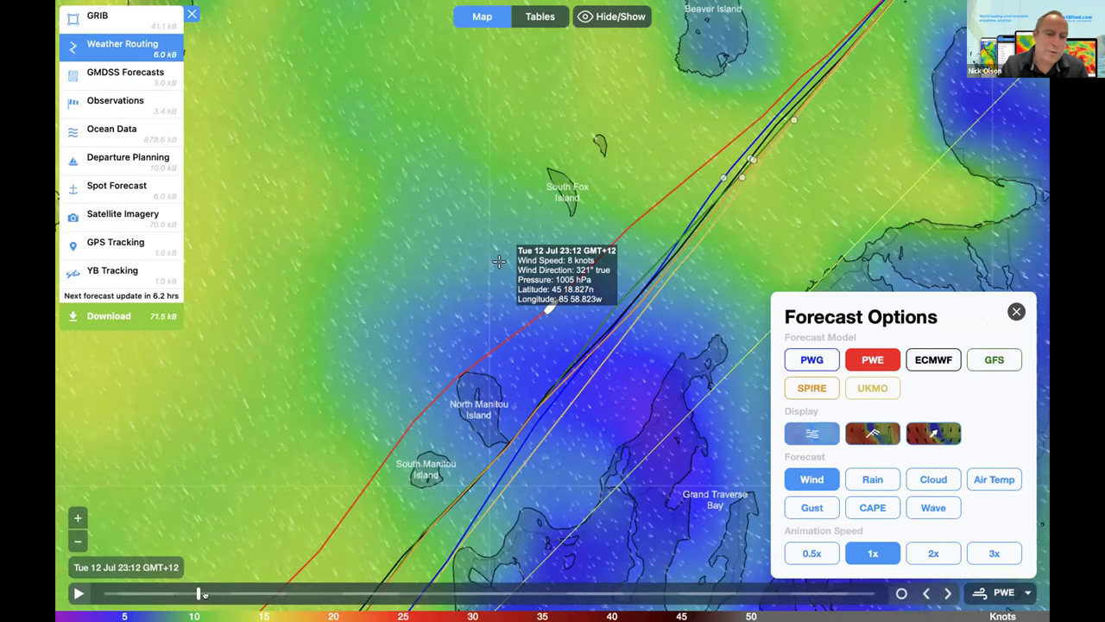
left_click_drag(184, 593, 208, 593)
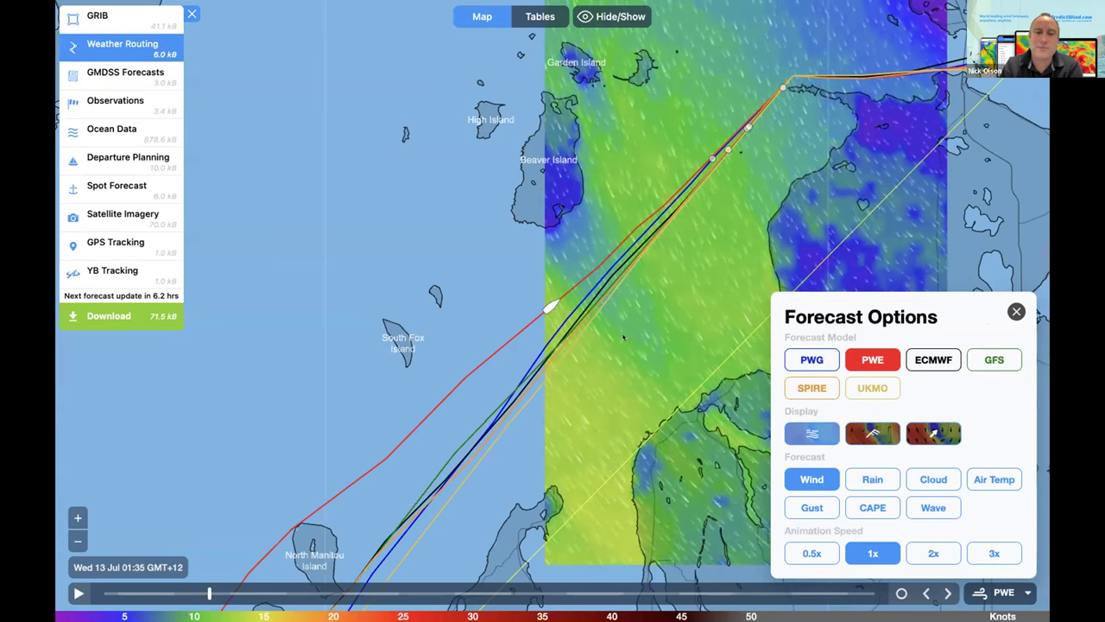
left_click_drag(579, 349, 429, 443)
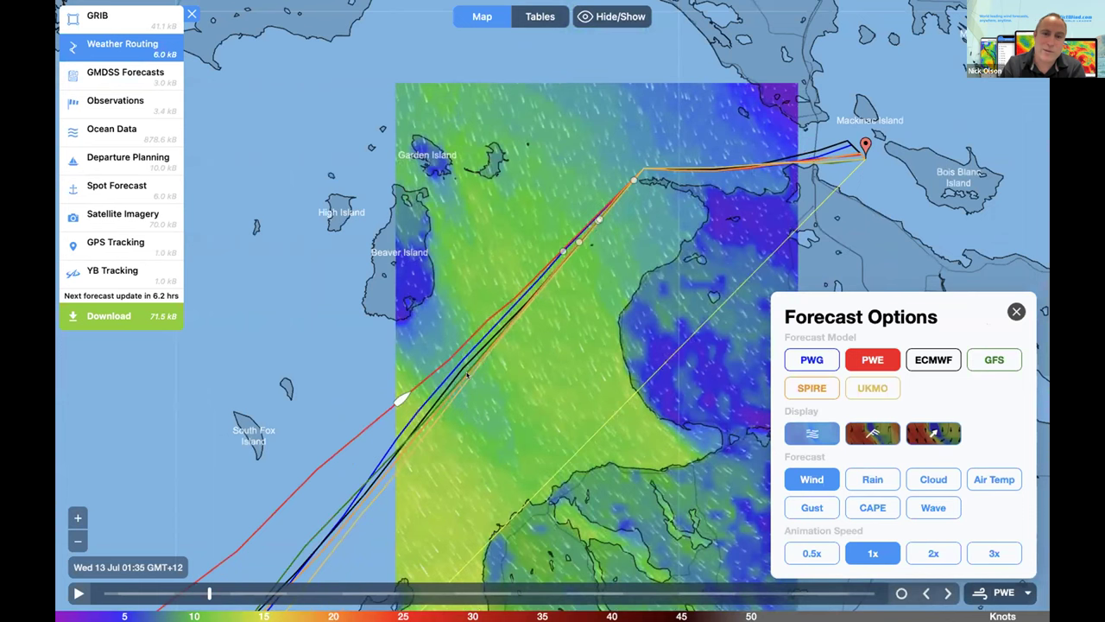
left_click_drag(210, 593, 222, 593)
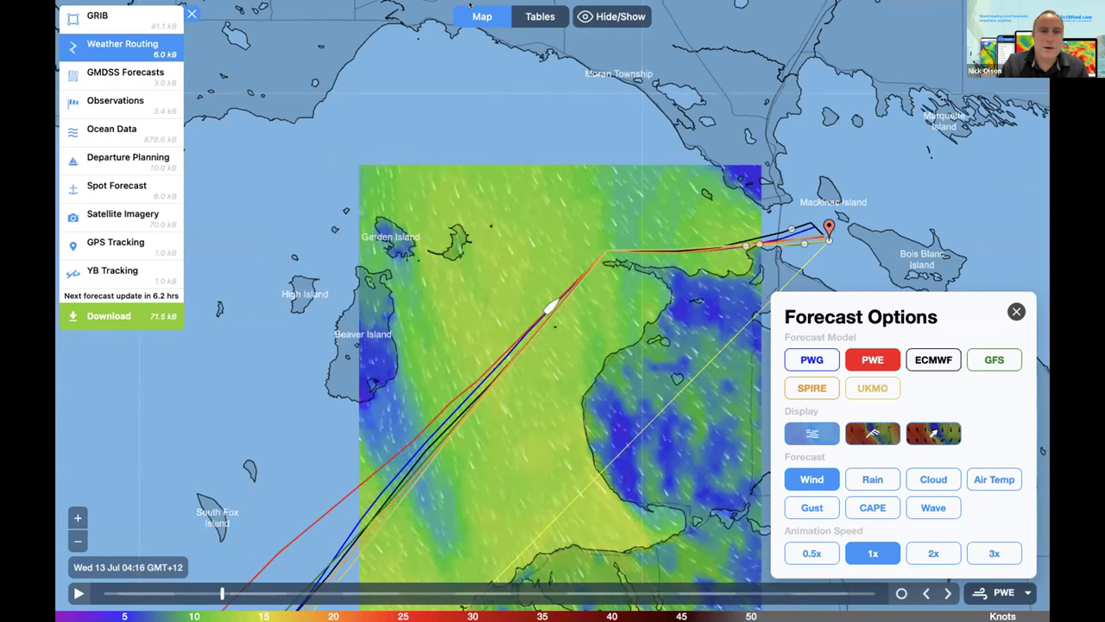
- Switch to the PredictWind website in the browser and show Chicago's forecast table with wind speed and gust expanded for every model
mouse_move(470, 5)
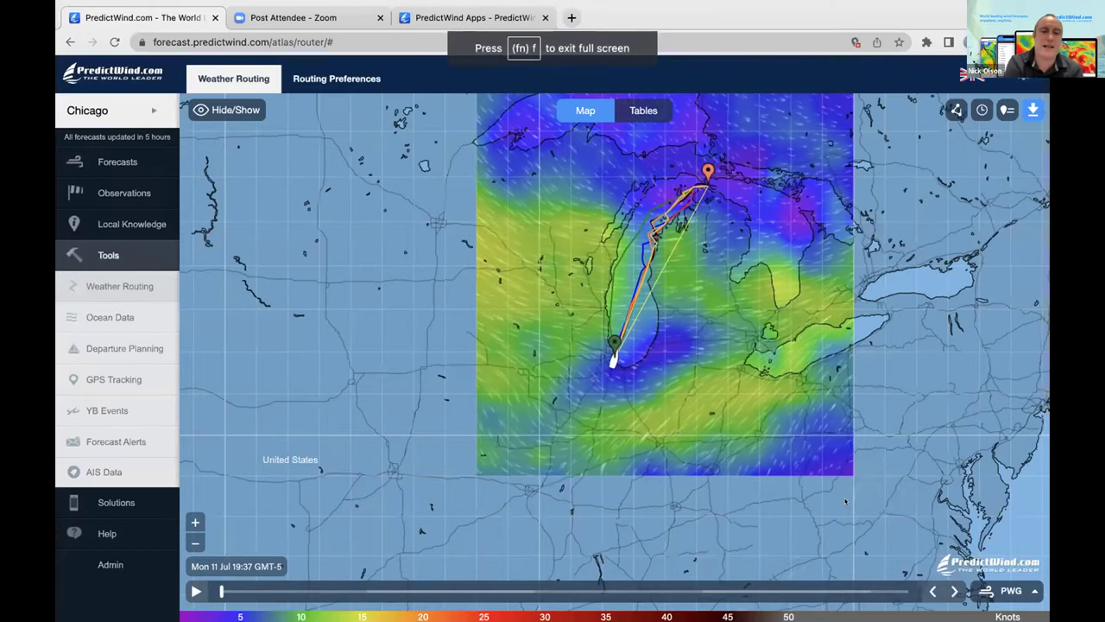
left_click(107, 163)
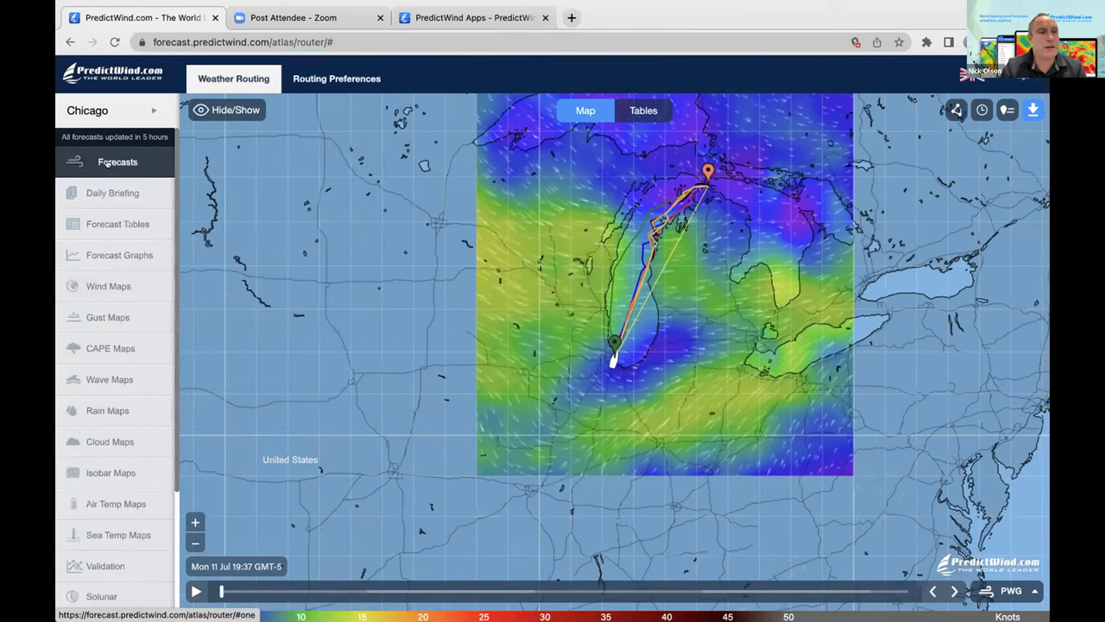
left_click(118, 227)
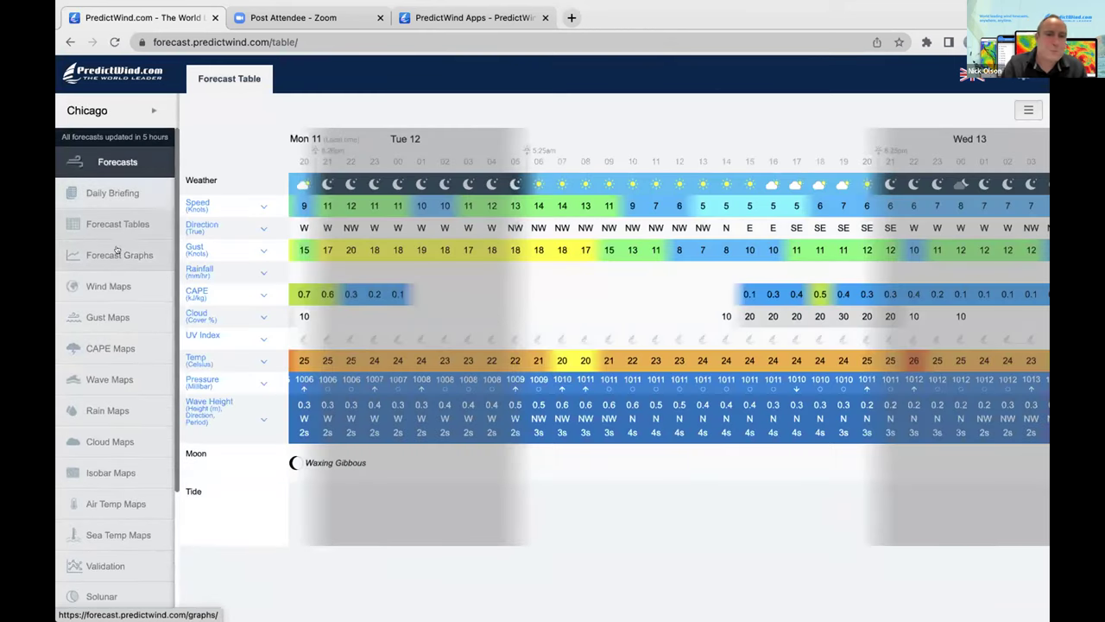
left_click(248, 206)
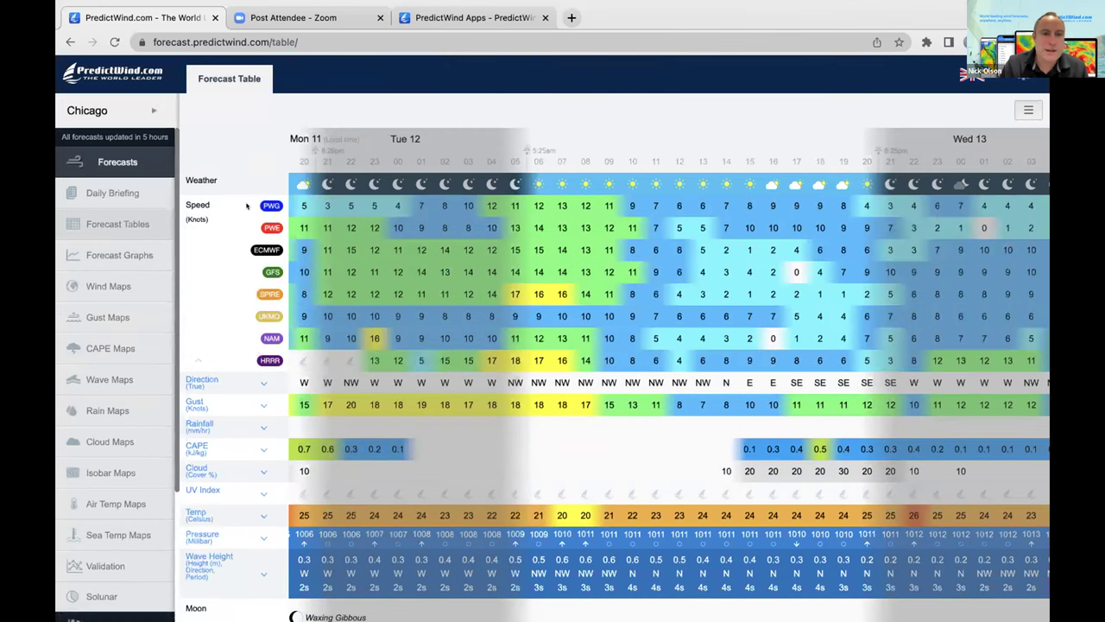
left_click(259, 405)
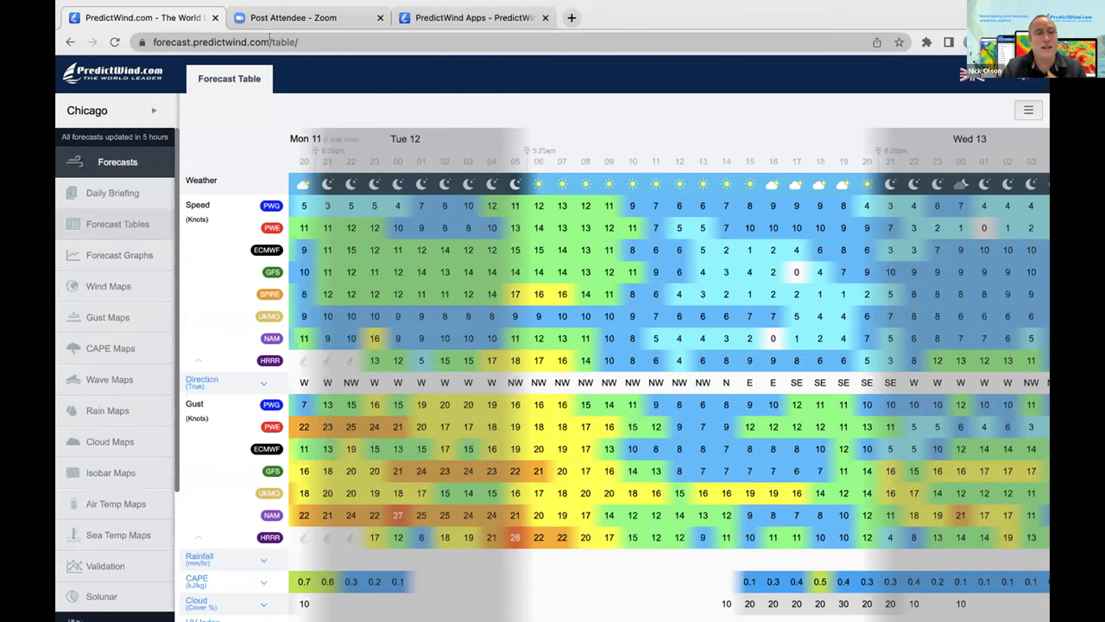
- View the saved locations list, then the Chicago wind map with all of Lake Michigan in view
left_click(147, 107)
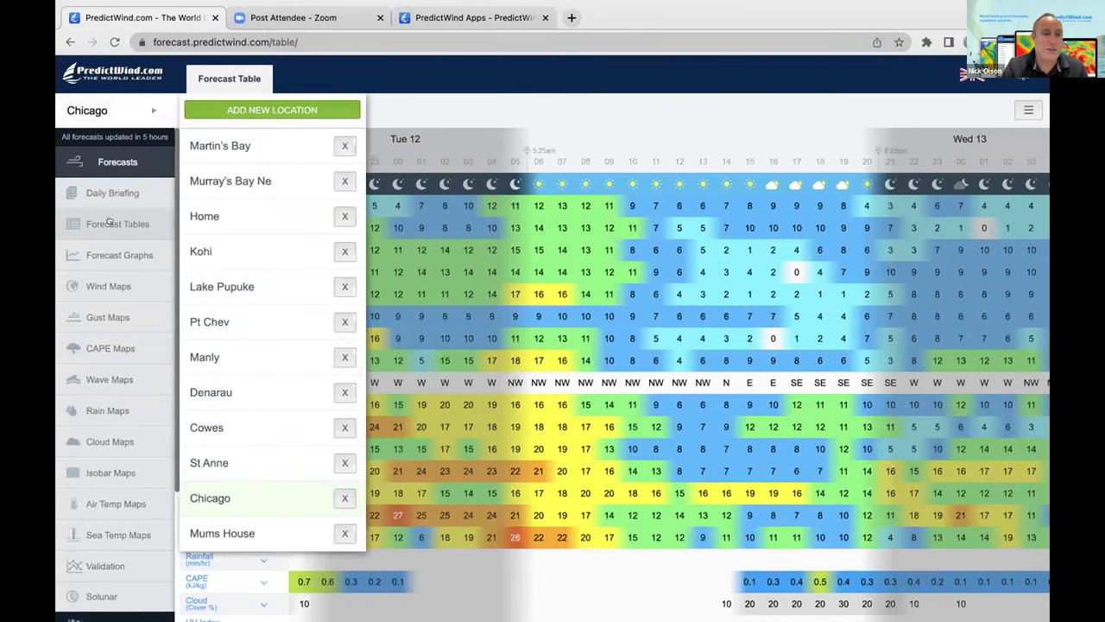
left_click(105, 286)
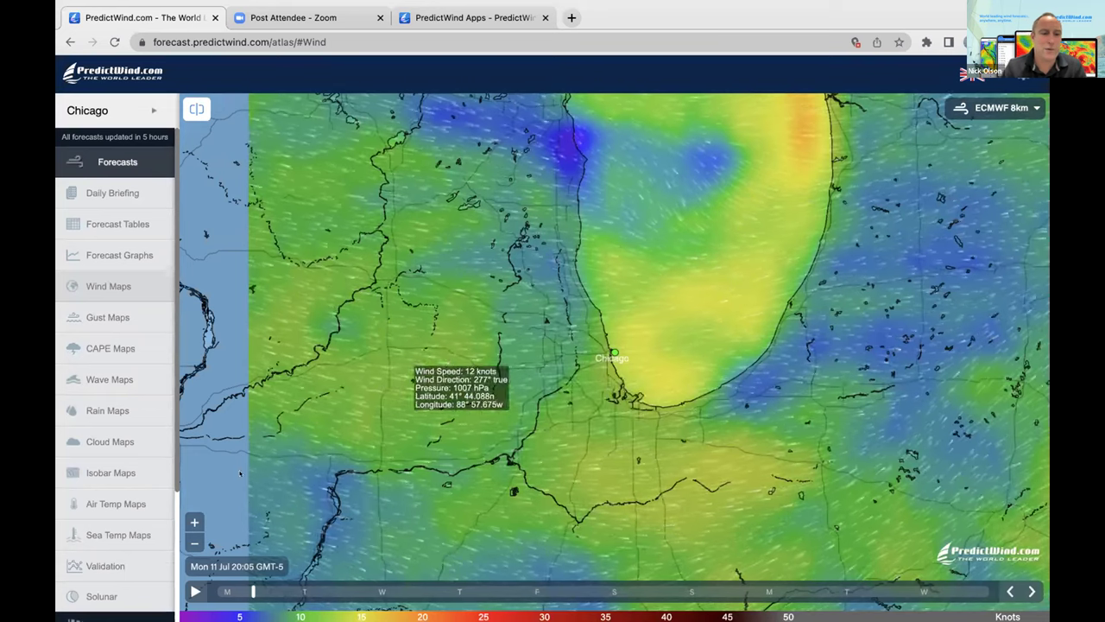
left_click(193, 541)
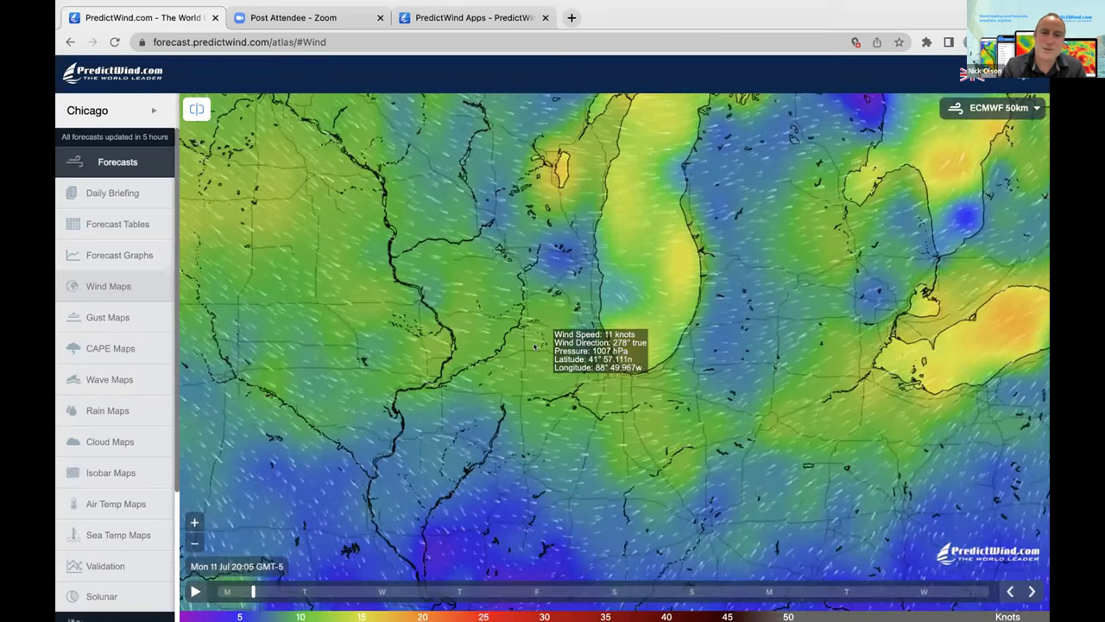
left_click_drag(553, 332, 492, 461)
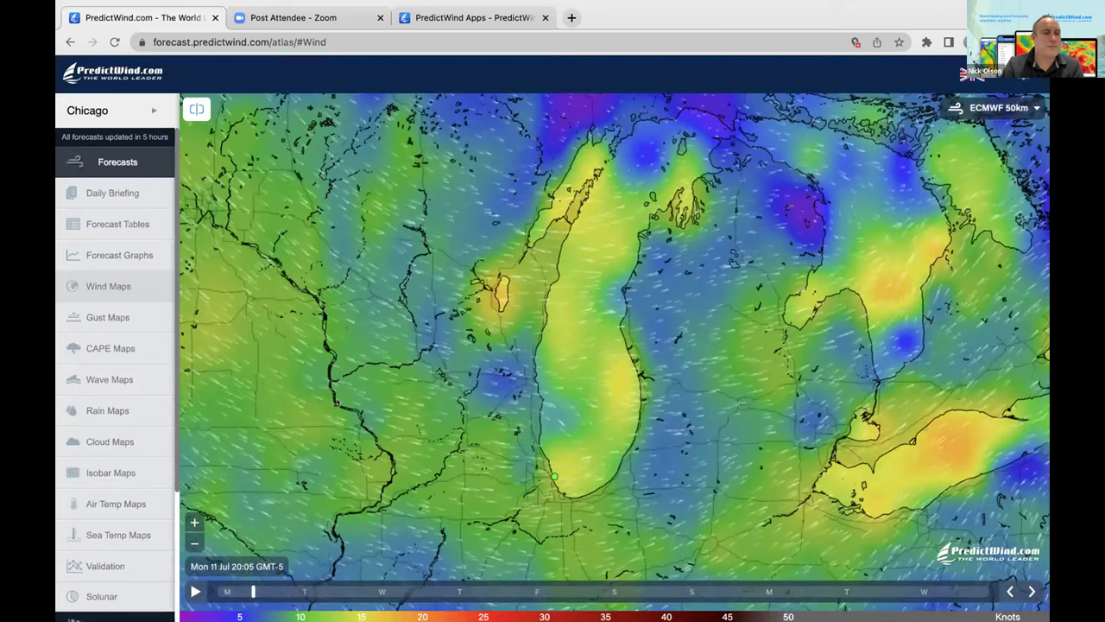
- Set the tracked race in YB Events to Chicago Mac 2022
left_click(107, 166)
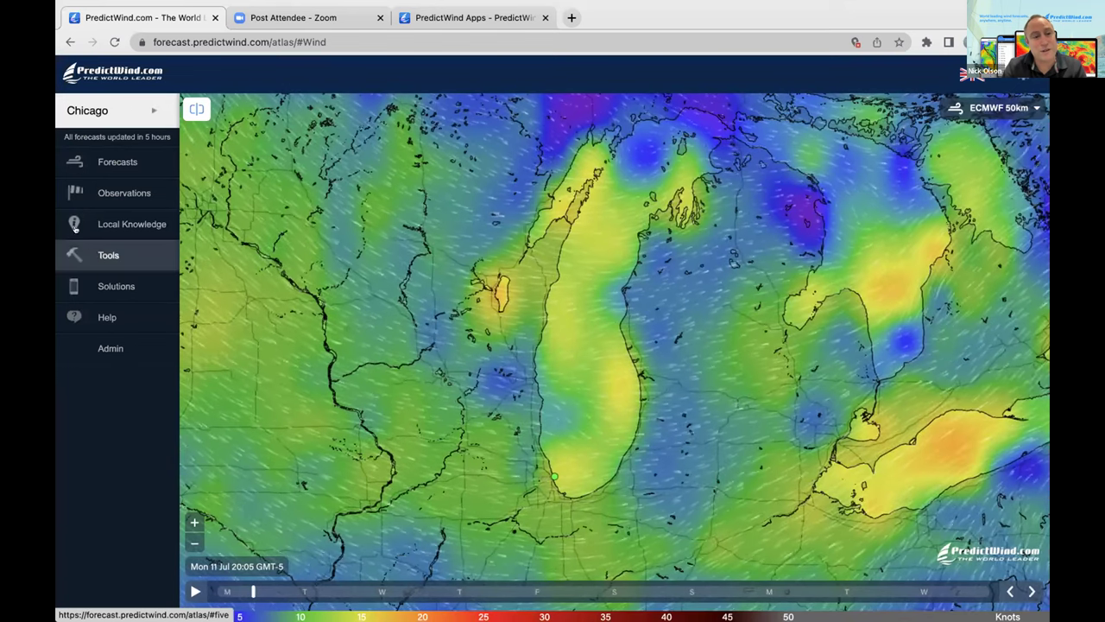
left_click(95, 253)
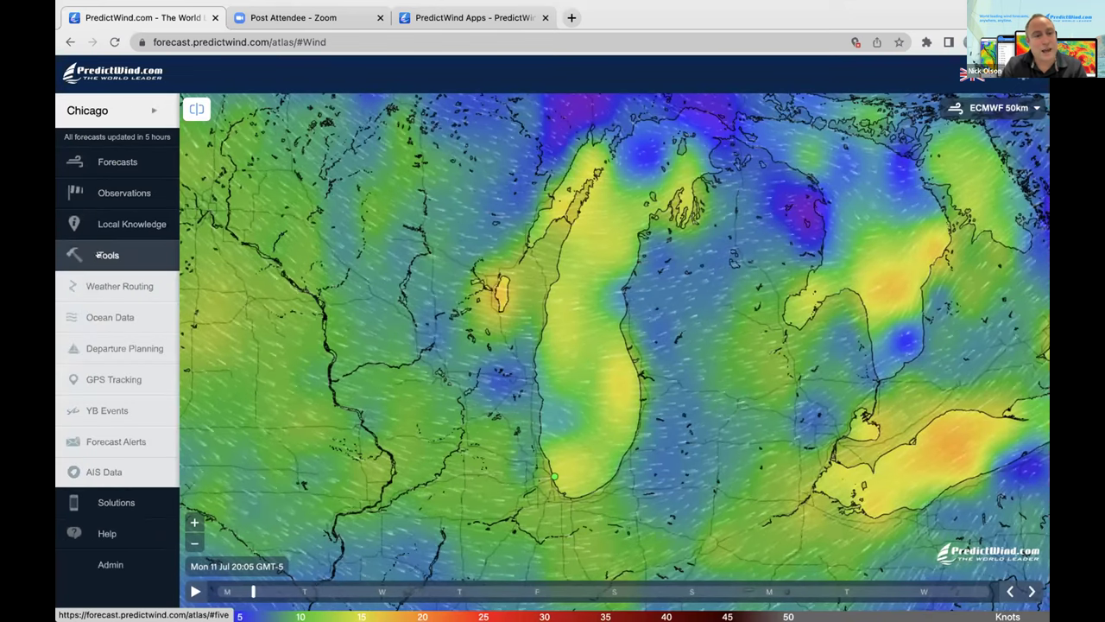
left_click(106, 410)
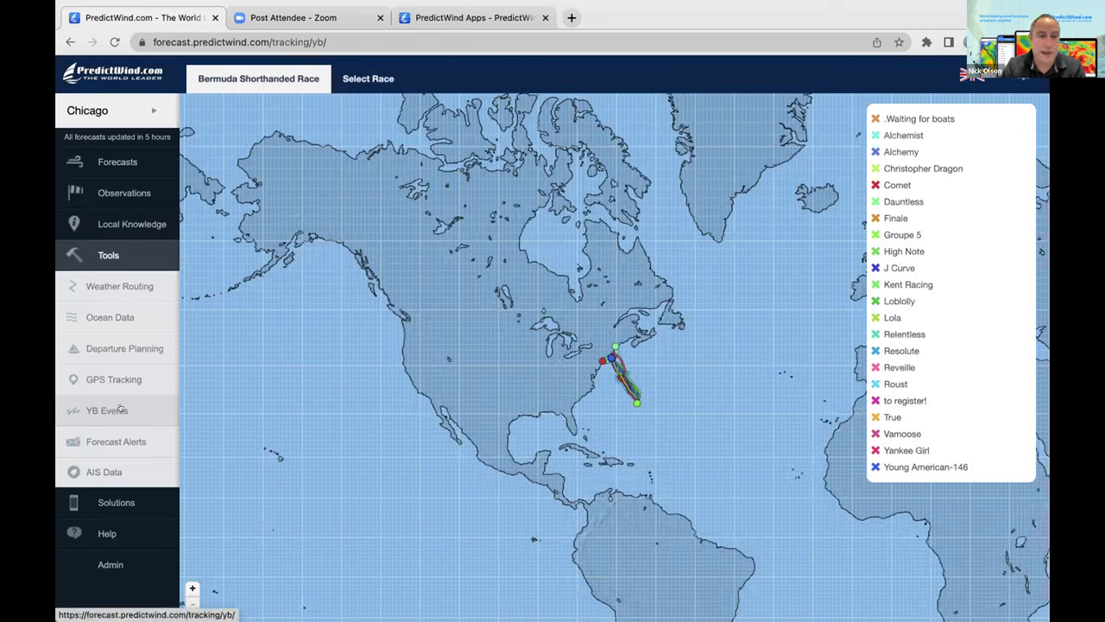
left_click(351, 77)
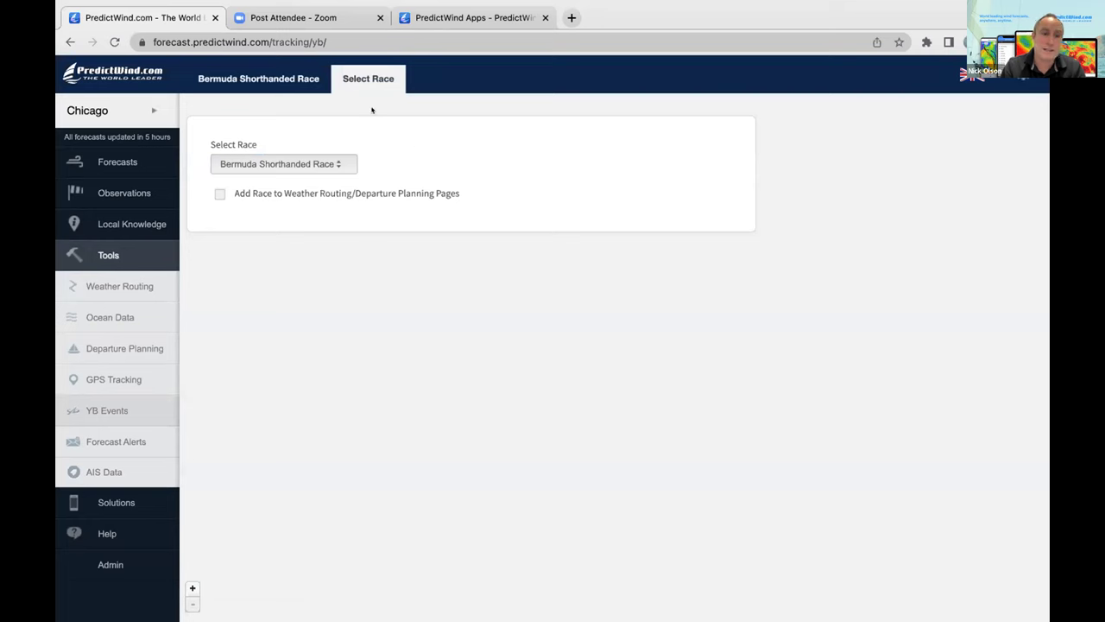
left_click(335, 163)
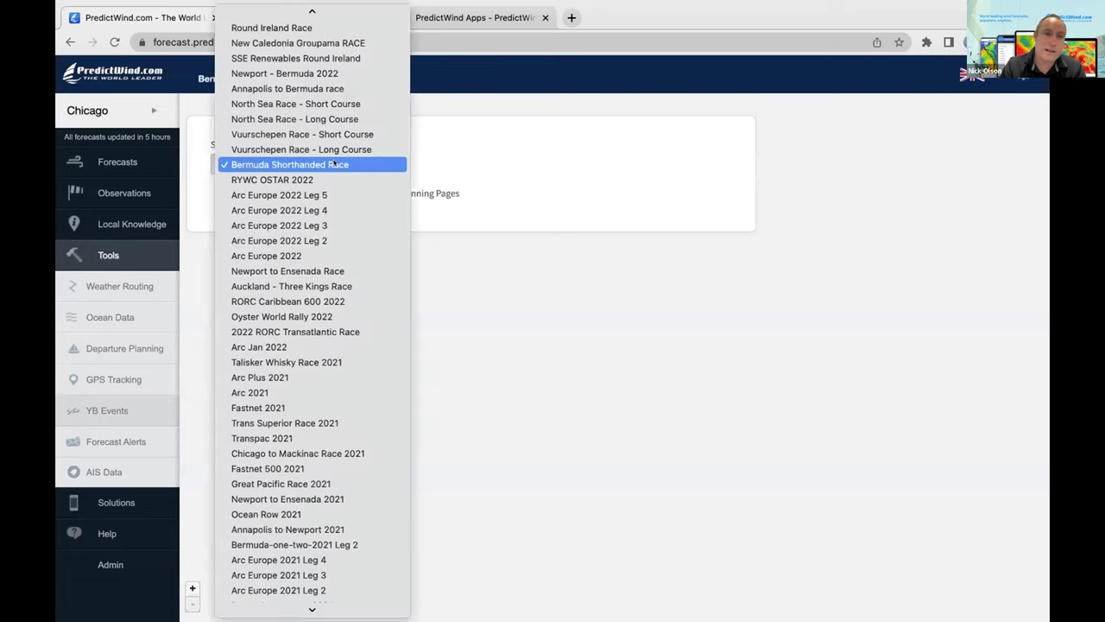
scroll(315, 69, "up", 2)
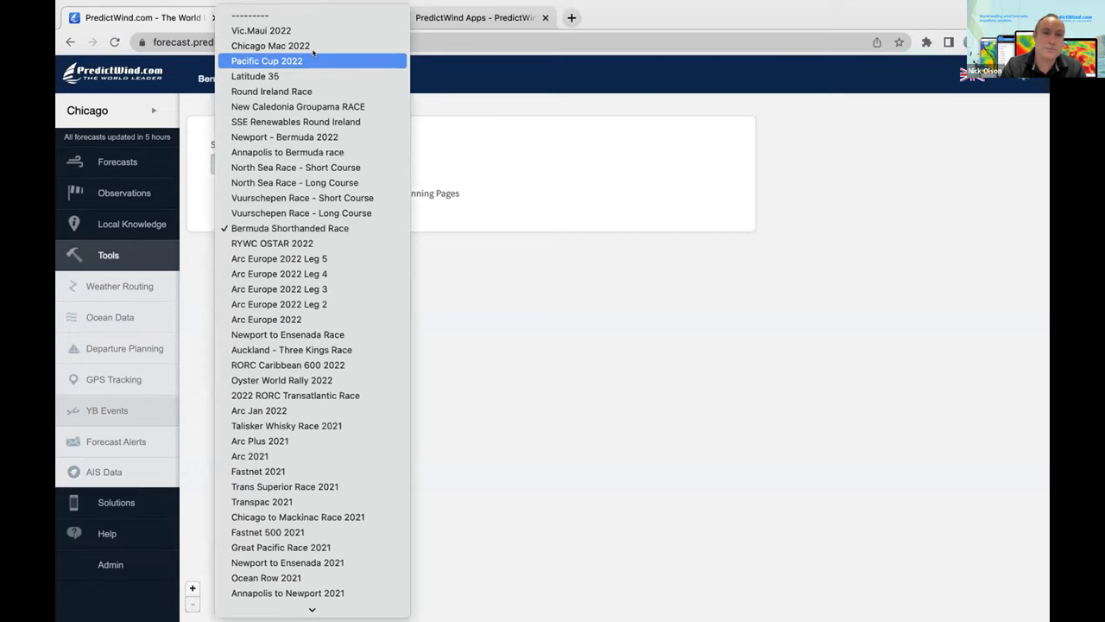
left_click(301, 46)
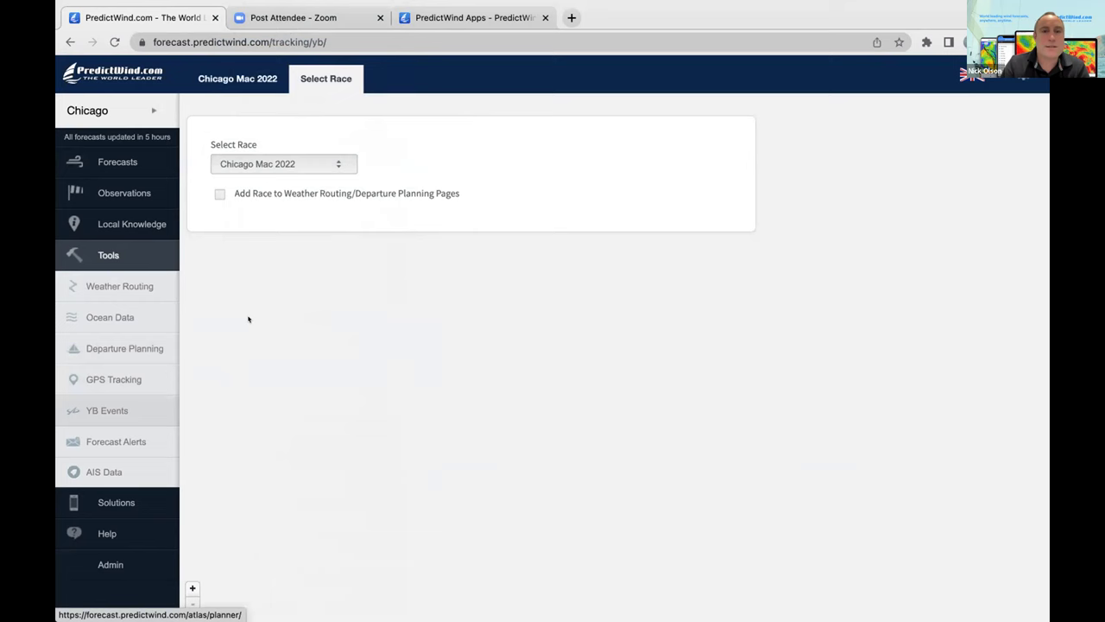
- Switch to the PredictWind desktop app and review the download settings and the list of selected forecast files
left_click(107, 285)
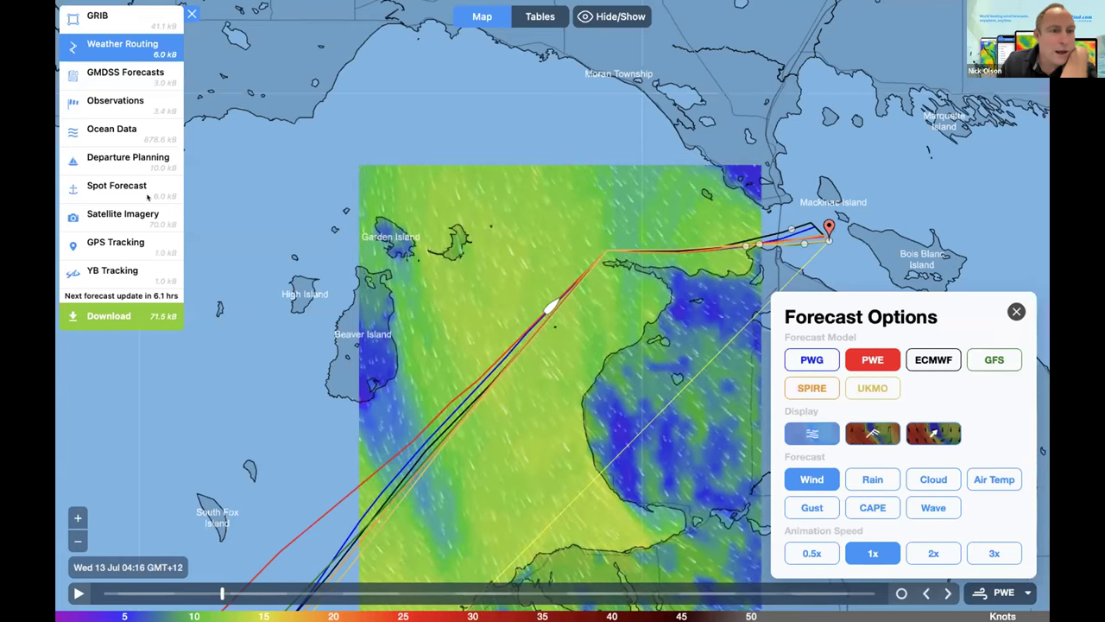
left_click(108, 317)
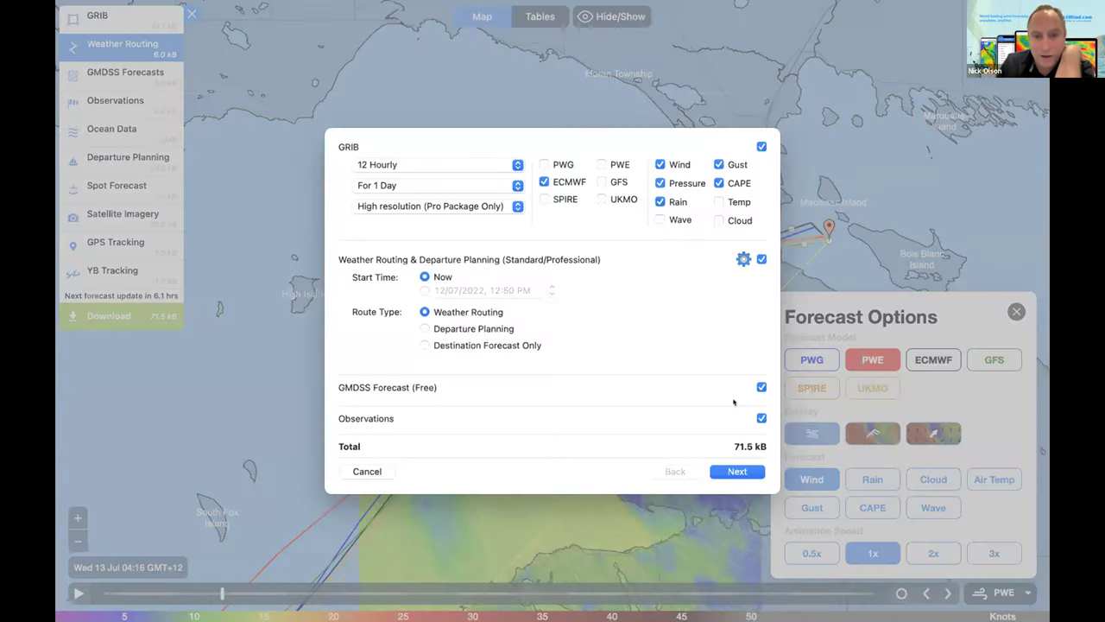
left_click(734, 471)
left_click(735, 468)
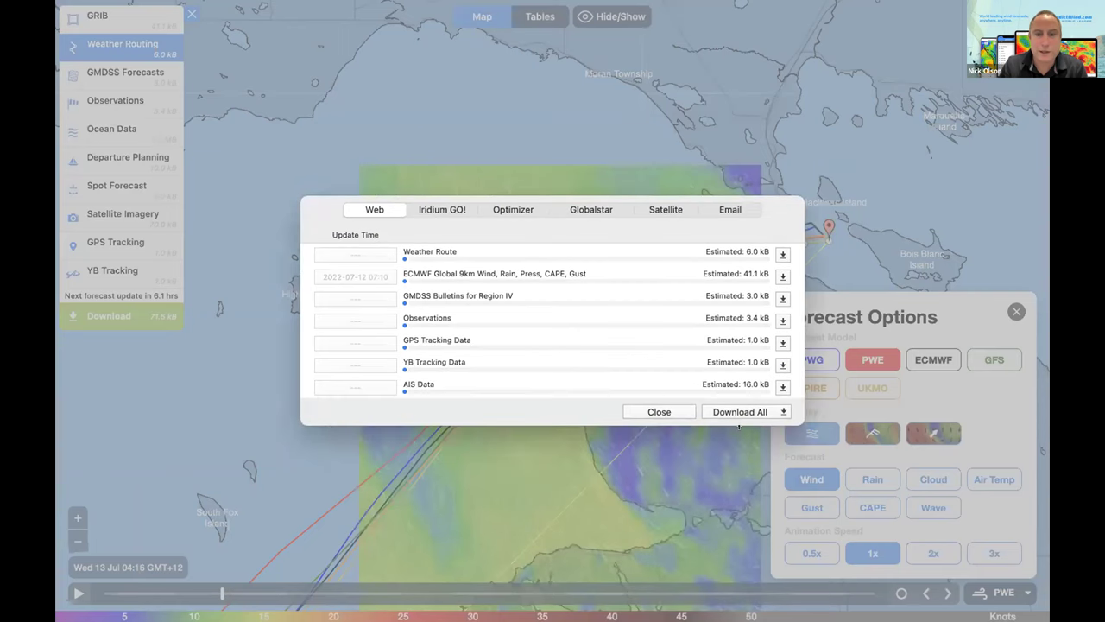
left_click(654, 410)
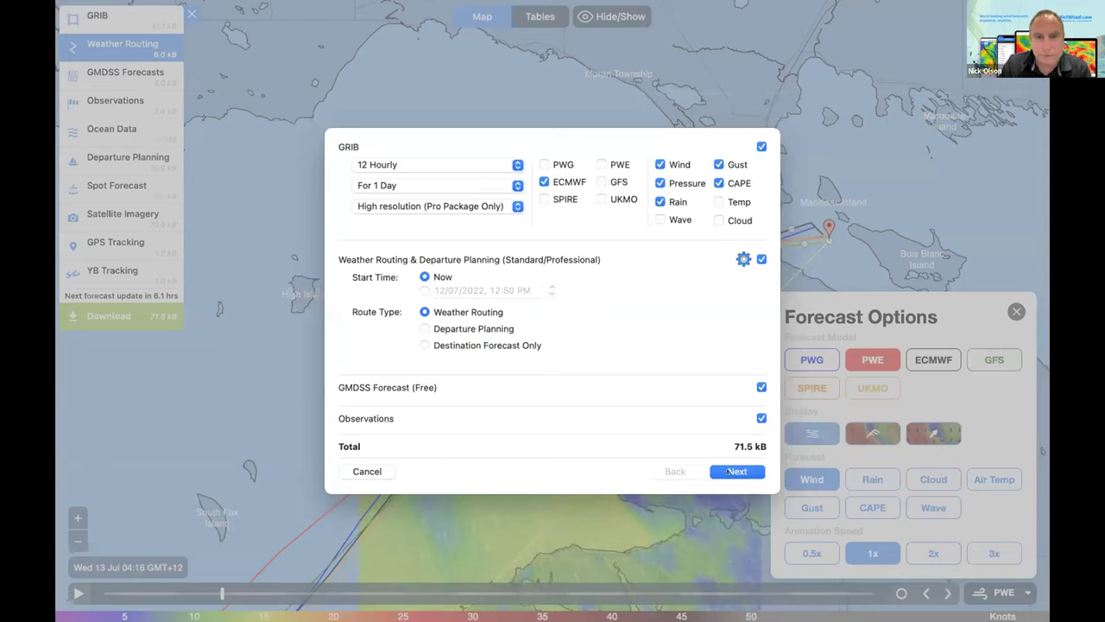
- Toggle YB Tracking in the download's tracking data, leaving it included, and view the YB Tracking Data entry in the file list
left_click(733, 466)
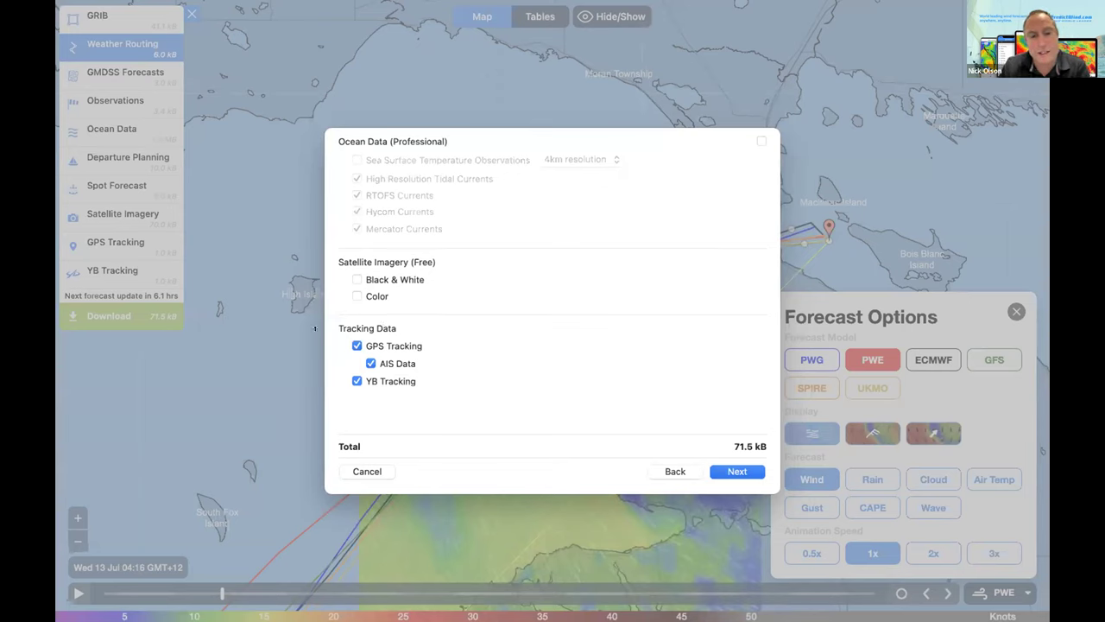
left_click(351, 381)
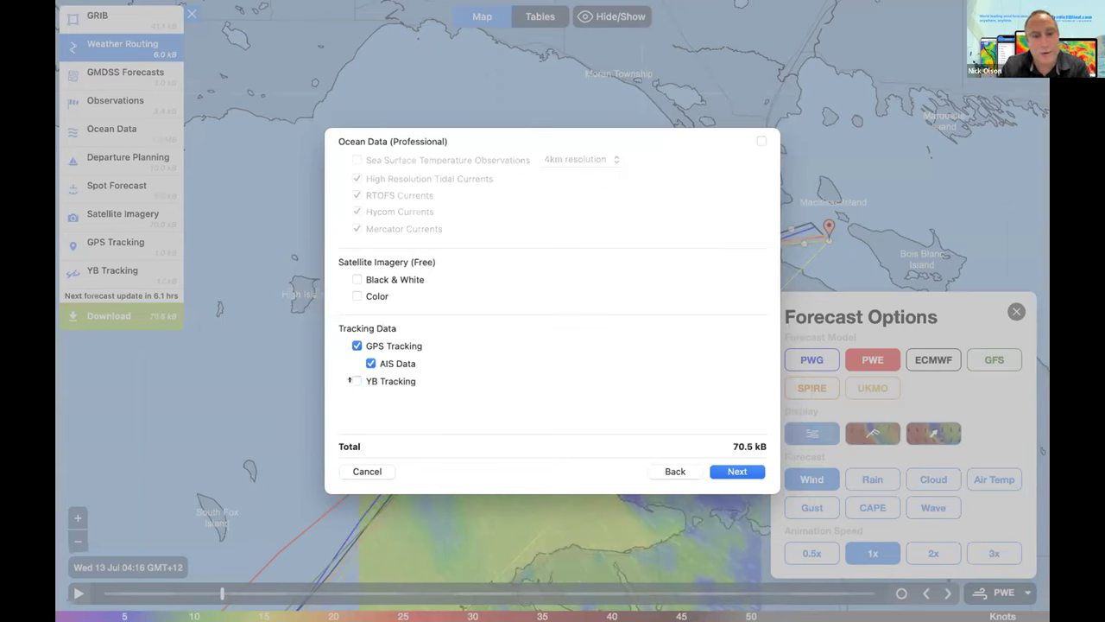
left_click(352, 381)
left_click(352, 381)
left_click(352, 381)
left_click(351, 381)
left_click(351, 381)
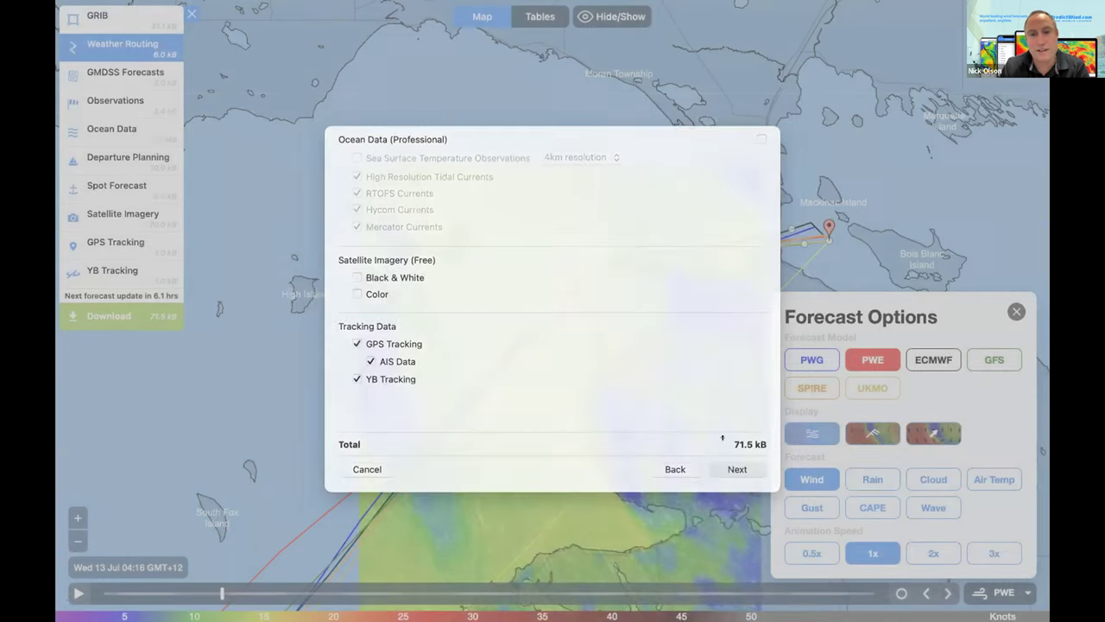
left_click(730, 470)
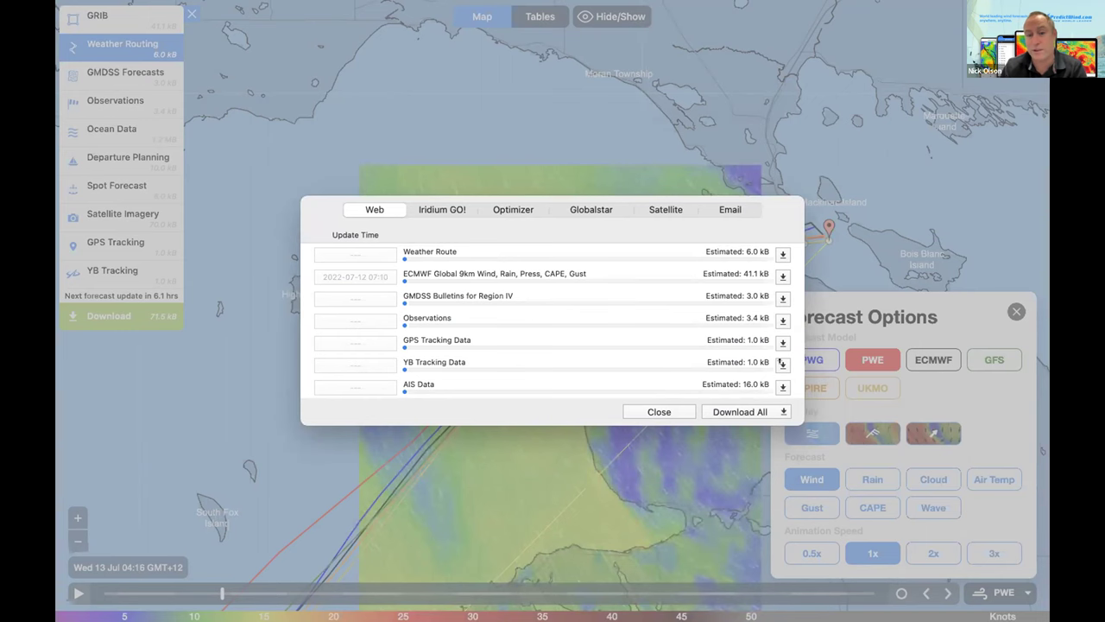
left_click(658, 411)
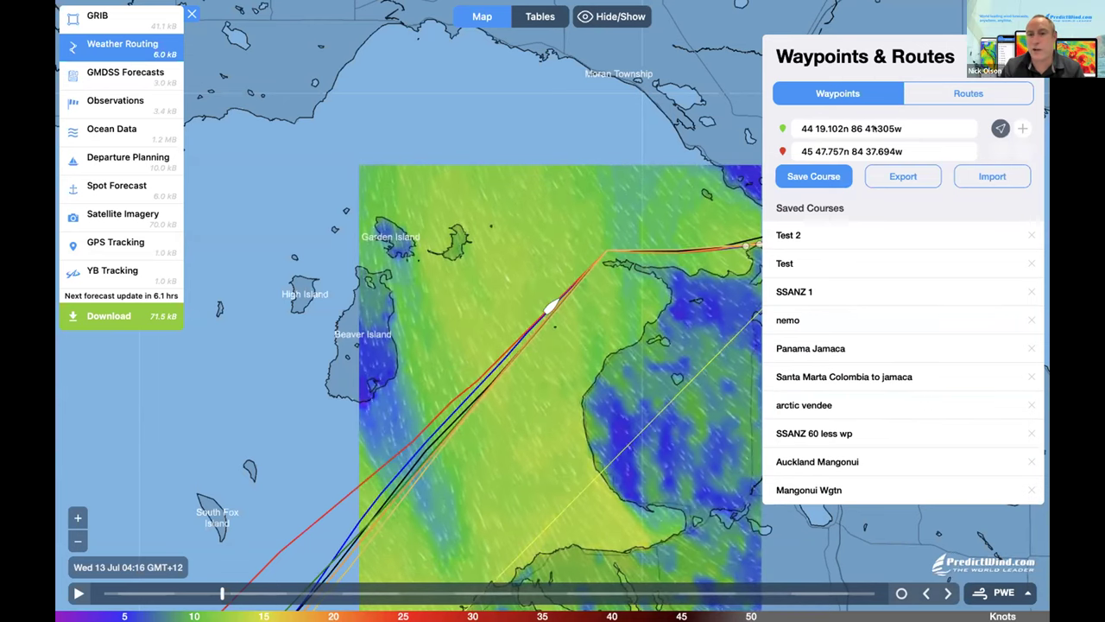
- Add three intermediate waypoints, placing the first at about 45 01n 86 19w west of the Manitou Islands and the second at about 45 32n 85 17w
left_click(1018, 128)
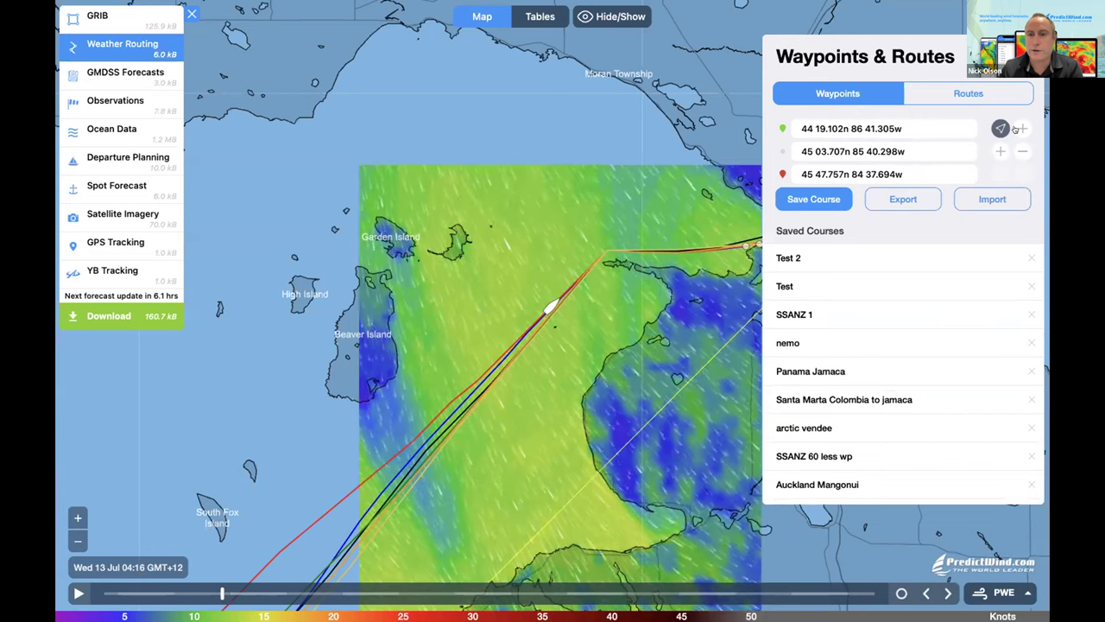
left_click(1016, 128)
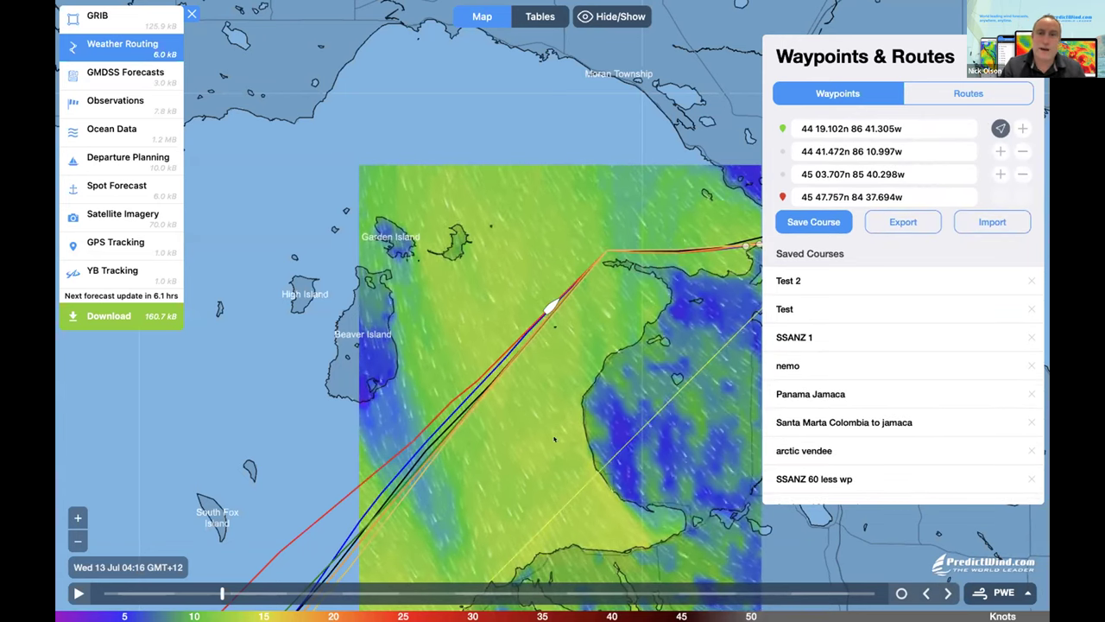
left_click_drag(559, 373, 656, 151)
left_click(76, 541)
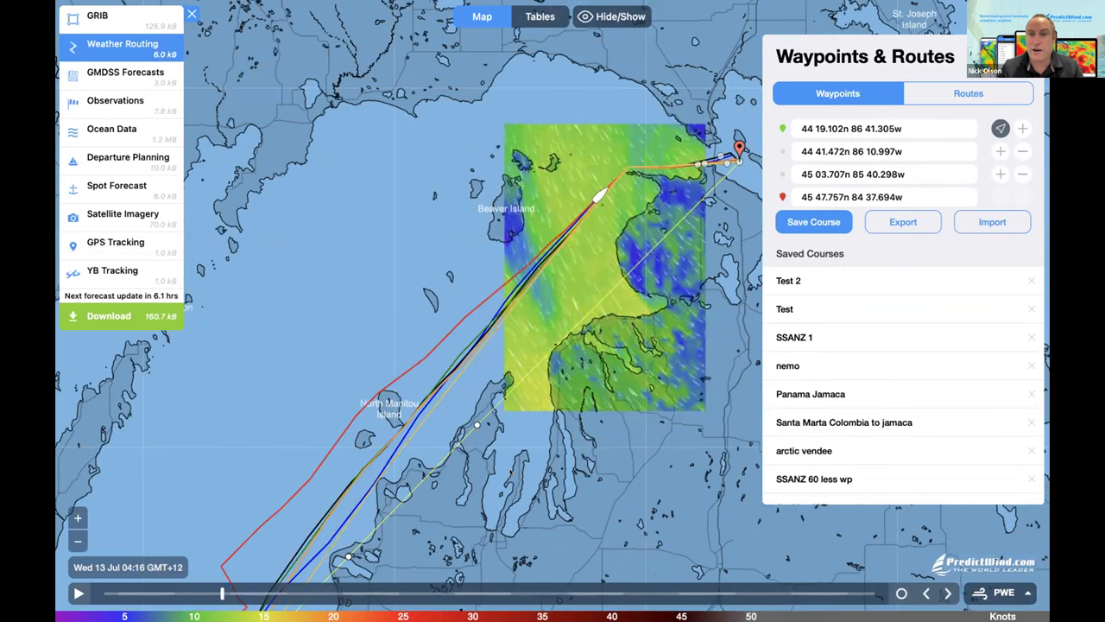
left_click_drag(348, 556, 314, 437)
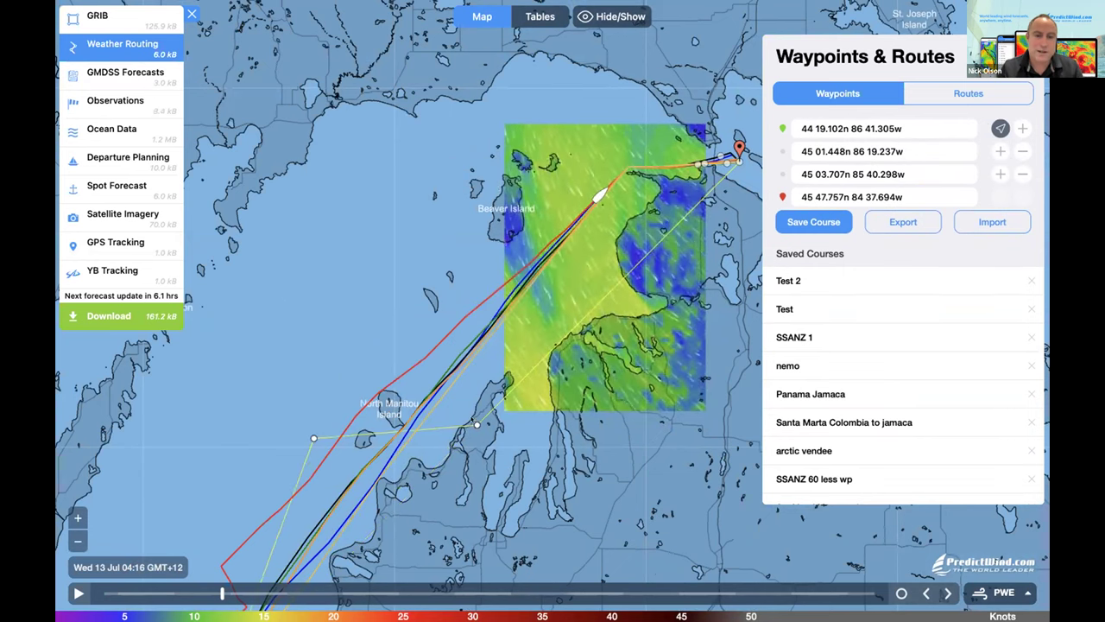
left_click_drag(476, 425, 572, 254)
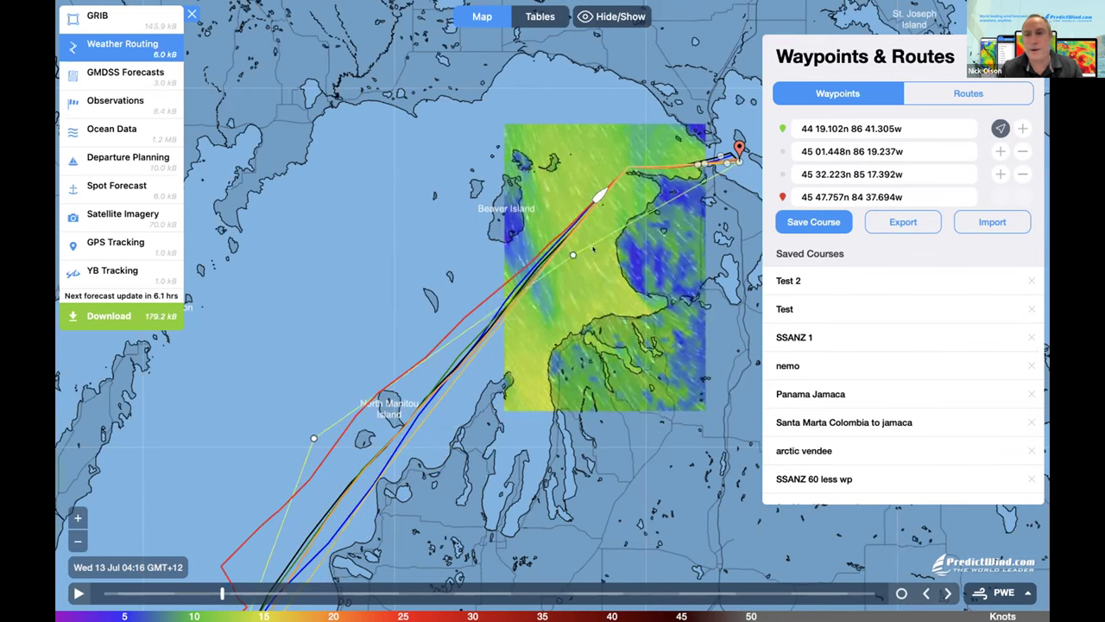
left_click(994, 173)
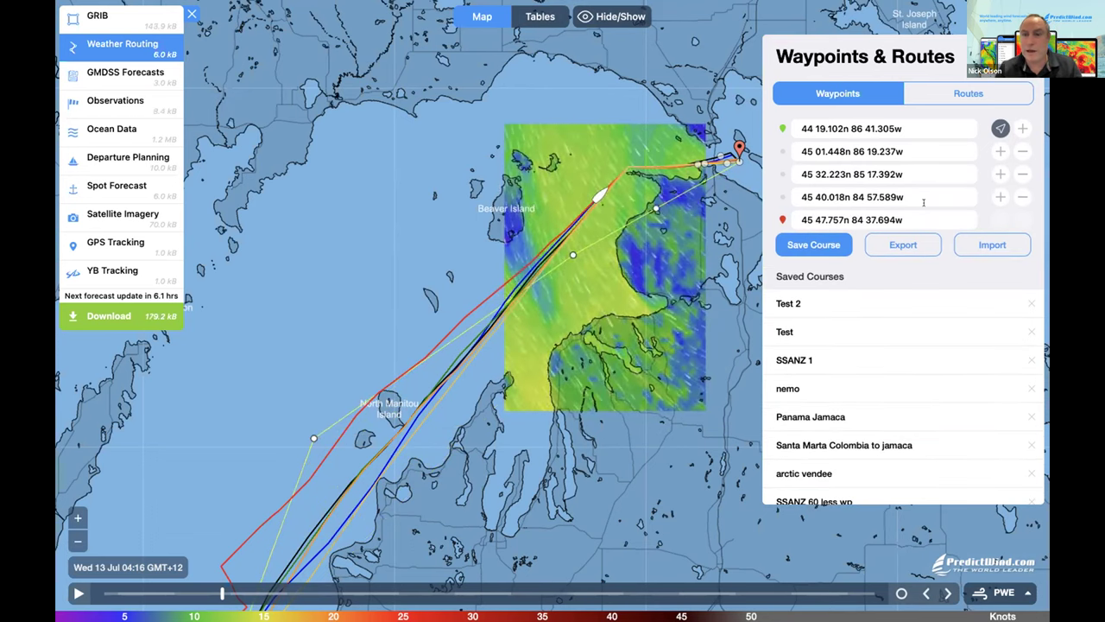